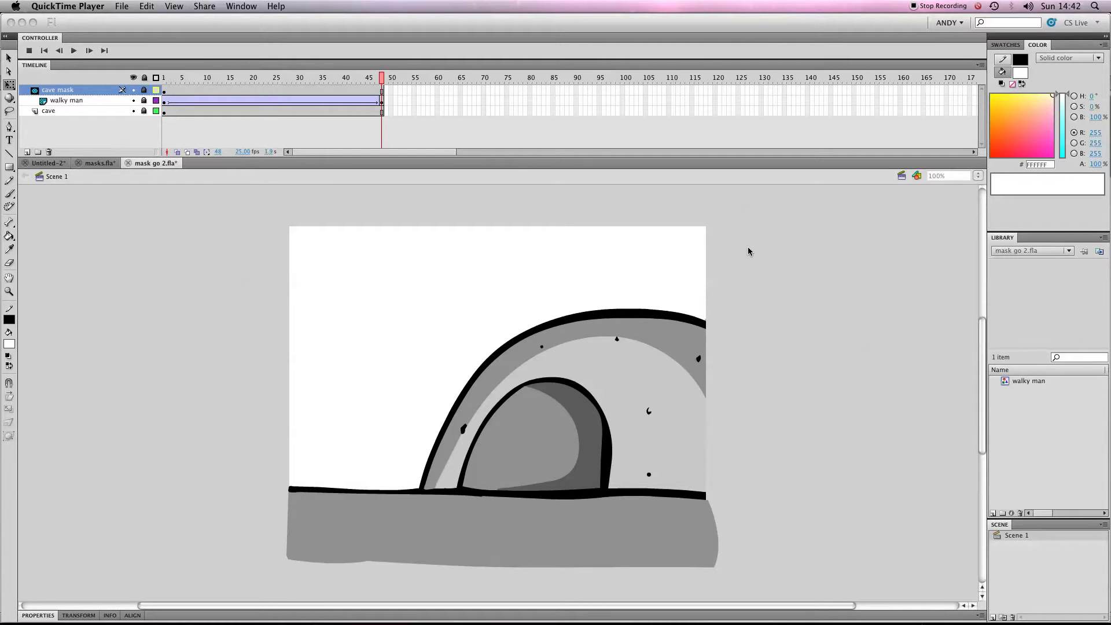
# Play the scene animation, then hide the cave mask and cave layers
pyautogui.click(857, 235)
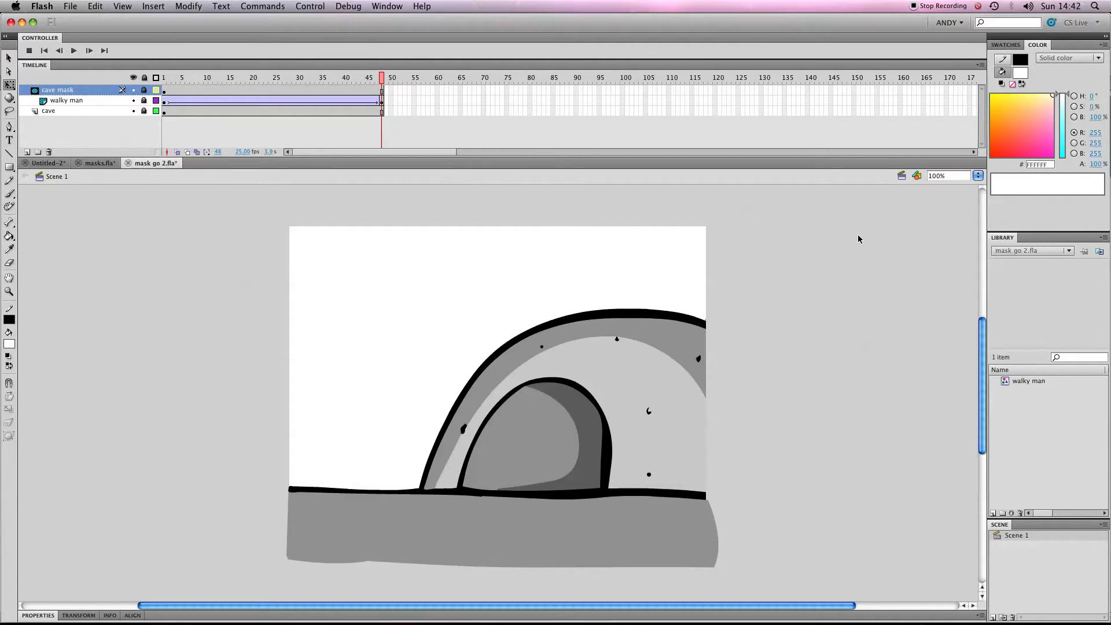
pyautogui.press('Return')
pyautogui.press('Return')
pyautogui.press('Return')
pyautogui.press('Return')
pyautogui.press('Return')
pyautogui.press('Return')
pyautogui.click(58, 111)
pyautogui.click(133, 100)
pyautogui.click(134, 90)
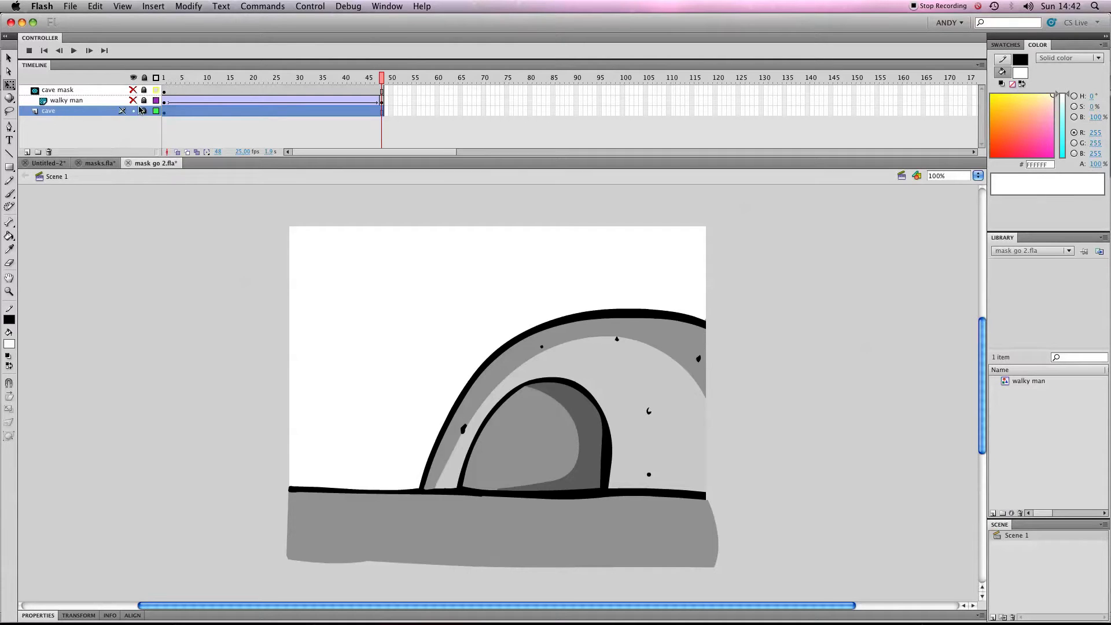
pyautogui.click(135, 110)
pyautogui.click(135, 110)
pyautogui.click(134, 111)
# Show the walky man layer, preview its walk, and unlock it
pyautogui.click(134, 101)
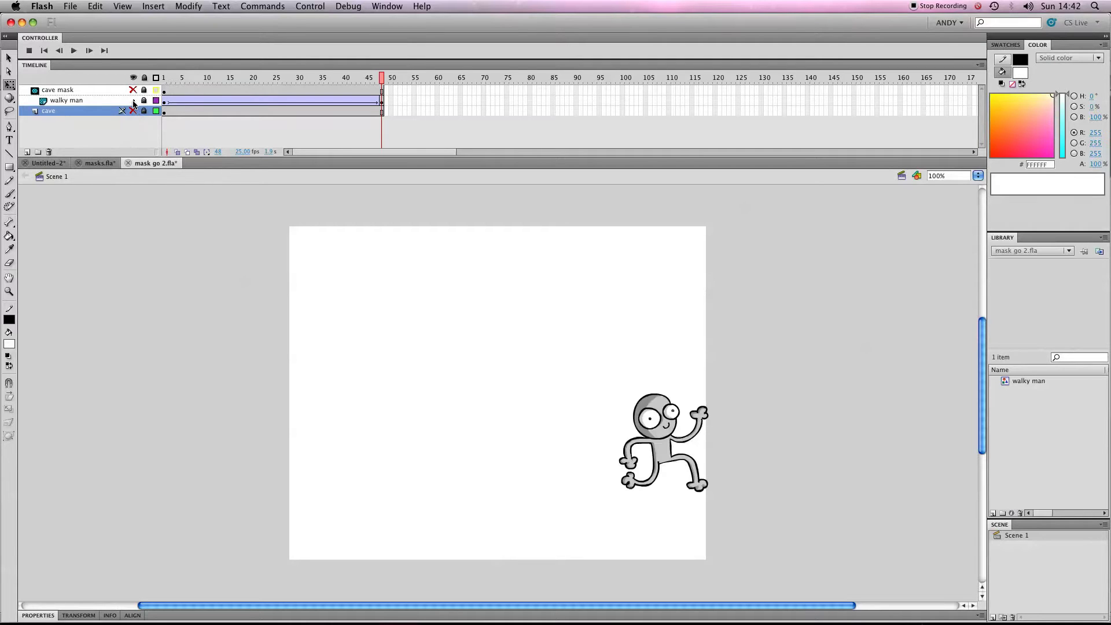
pyautogui.click(60, 102)
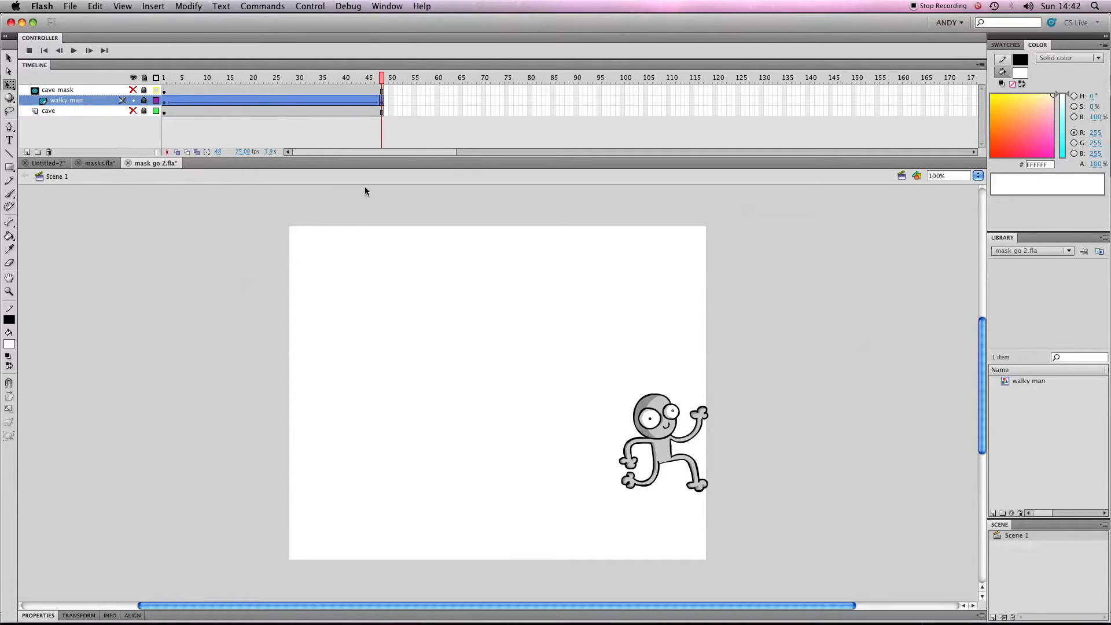
pyautogui.press('Return')
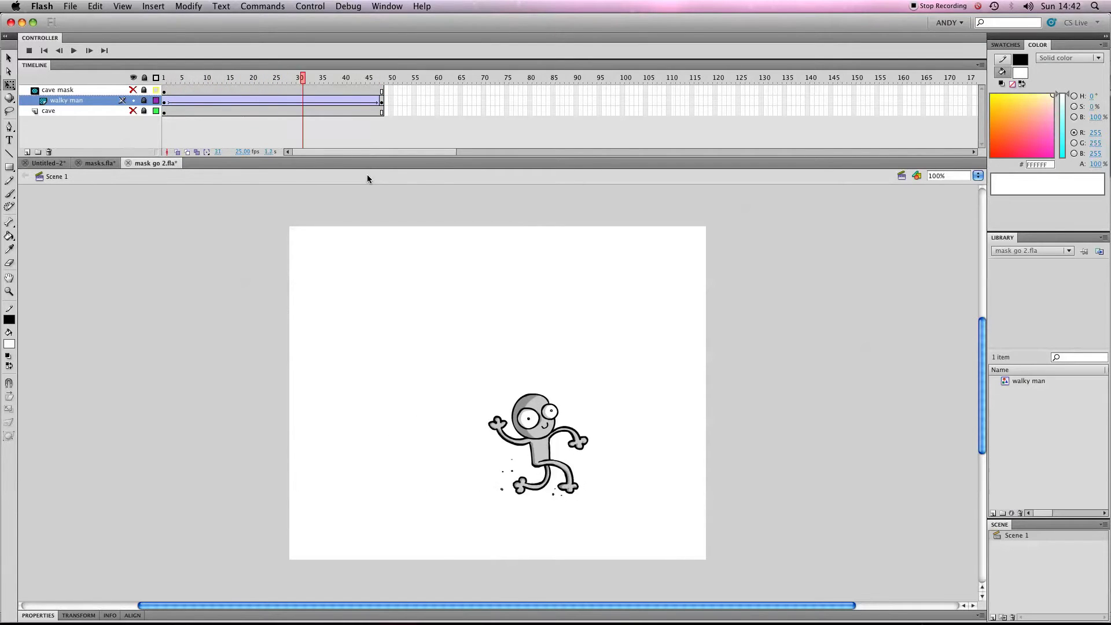
pyautogui.click(144, 101)
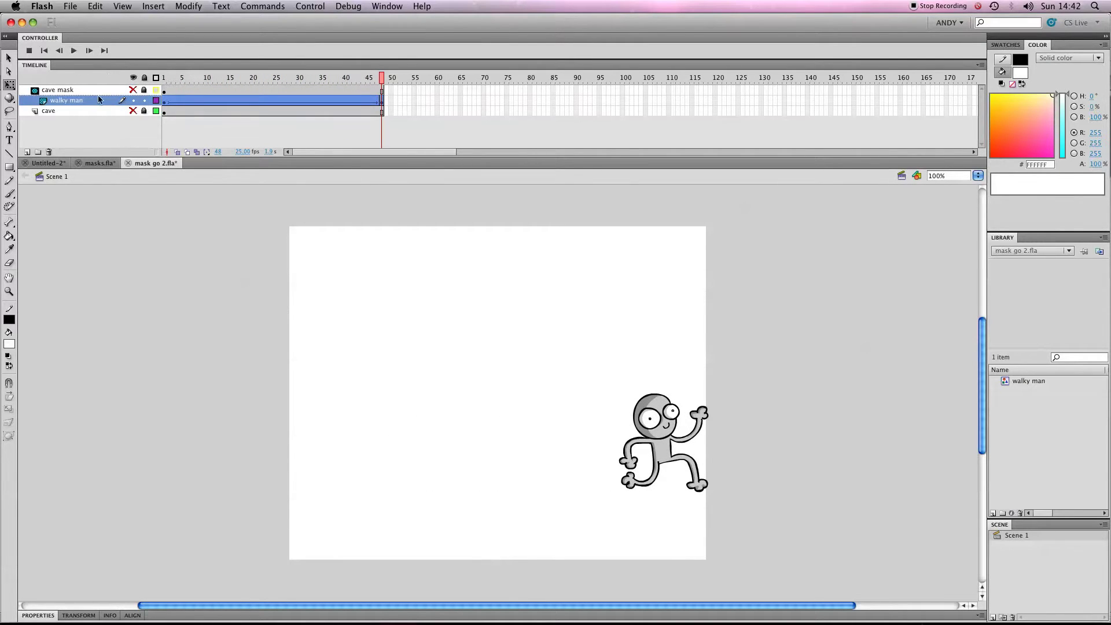
# Enter the walky man symbol, then step through and play its eight-frame walk cycle
pyautogui.doubleClick(654, 433)
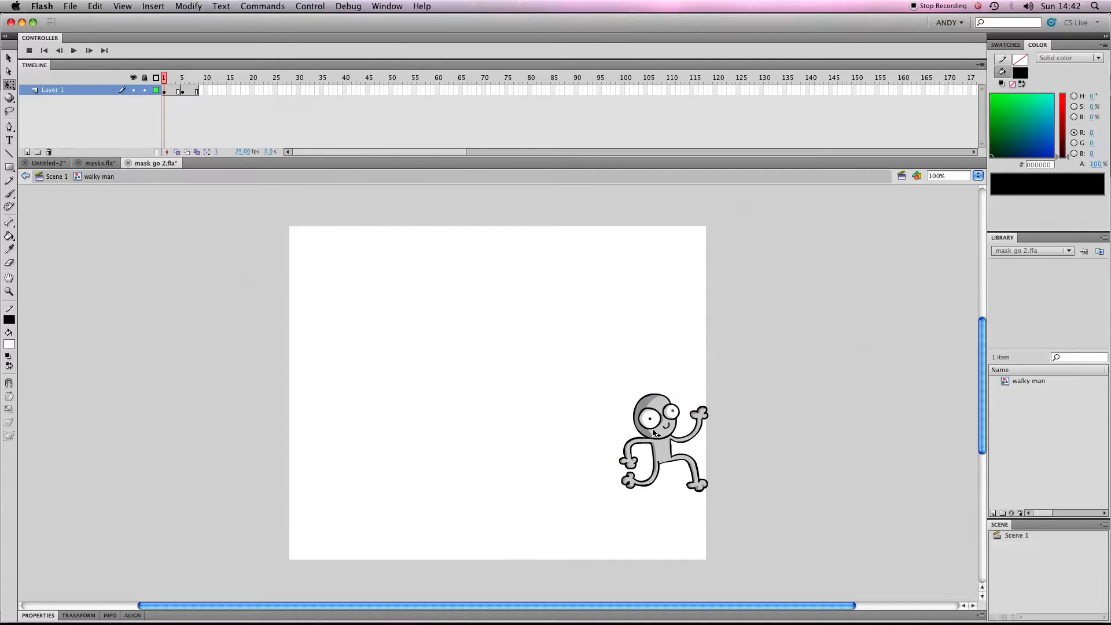
pyautogui.moveTo(172, 87)
pyautogui.mouseDown()
pyautogui.moveTo(198, 84)
pyautogui.moveTo(168, 85)
pyautogui.mouseUp()
pyautogui.press('Return')
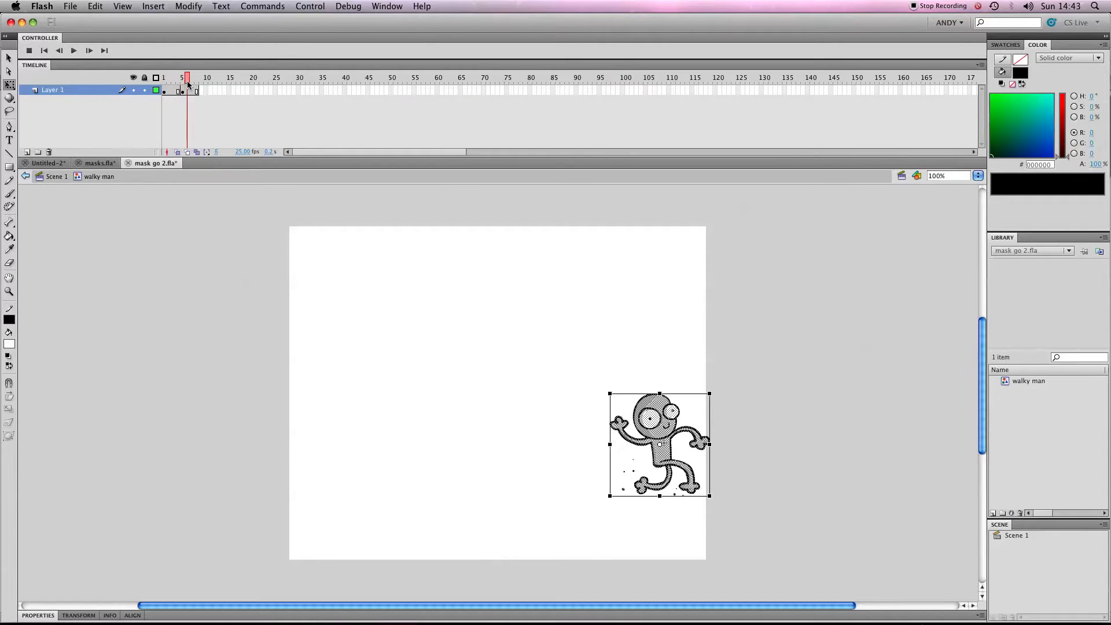
pyautogui.click(242, 389)
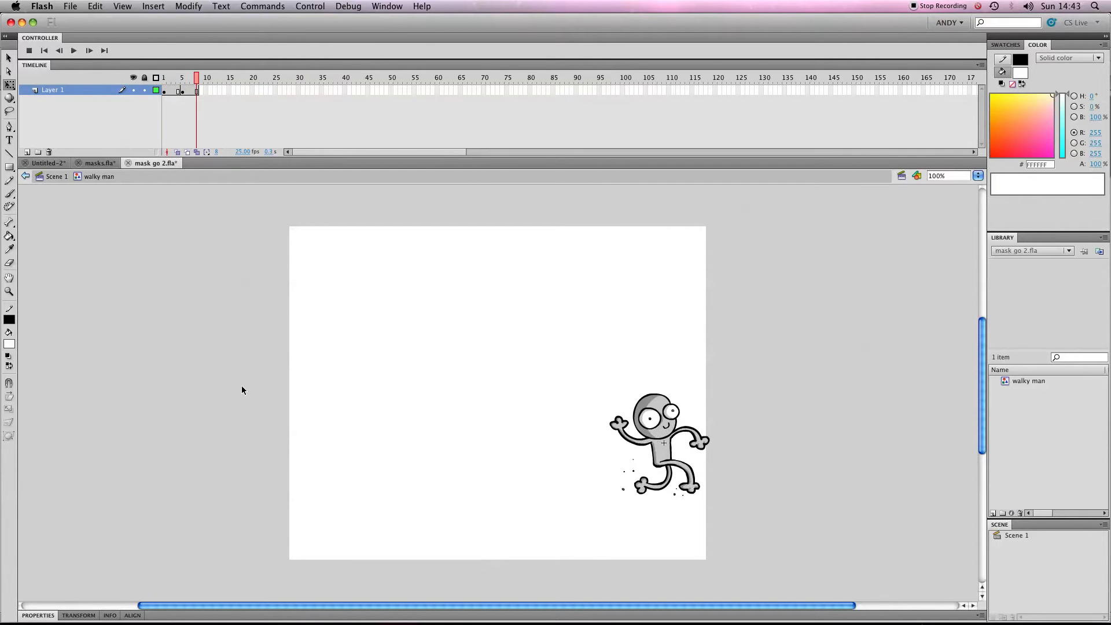
pyautogui.moveTo(189, 85); pyautogui.dragTo(311, 81)
pyautogui.press('Return')
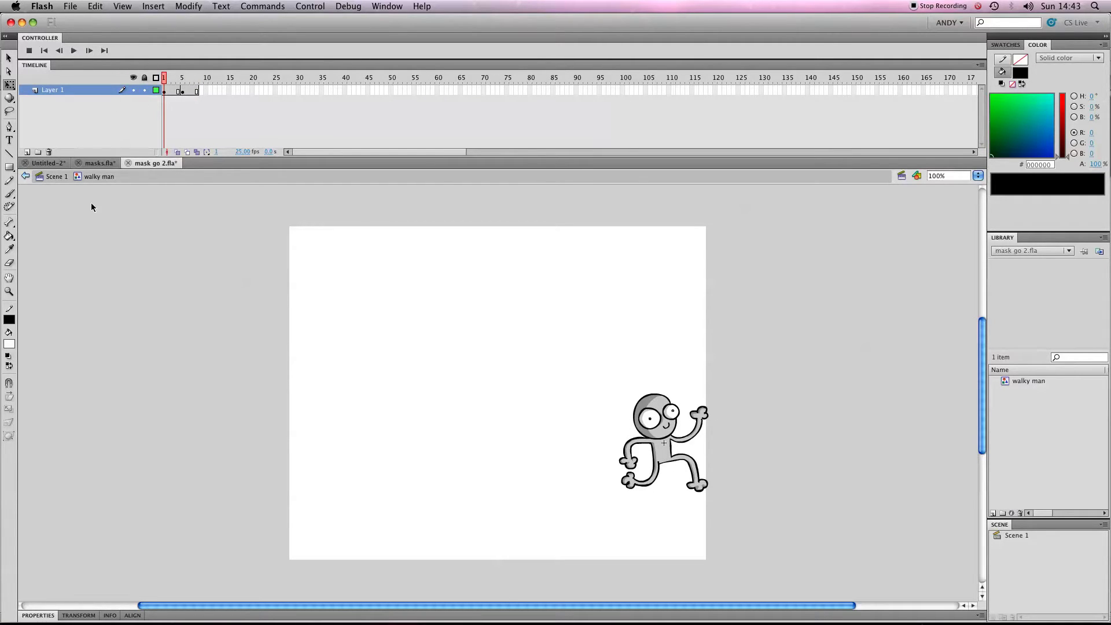
# Play the blue face animation in Untitled-2, then return to mask go 2.fla
pyautogui.click(55, 163)
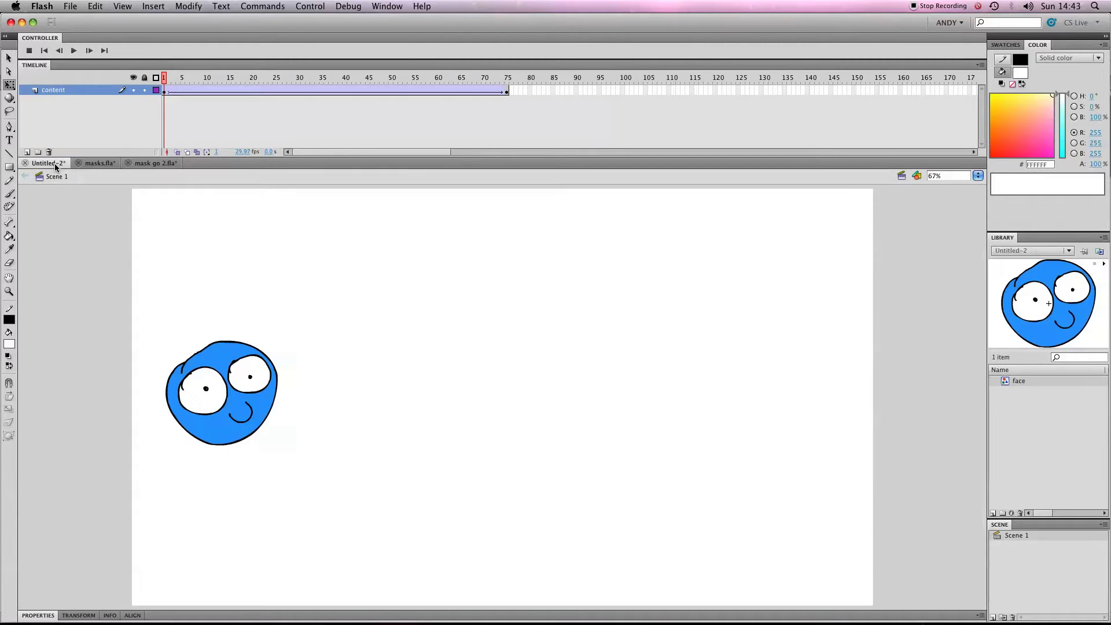
pyautogui.press('Return')
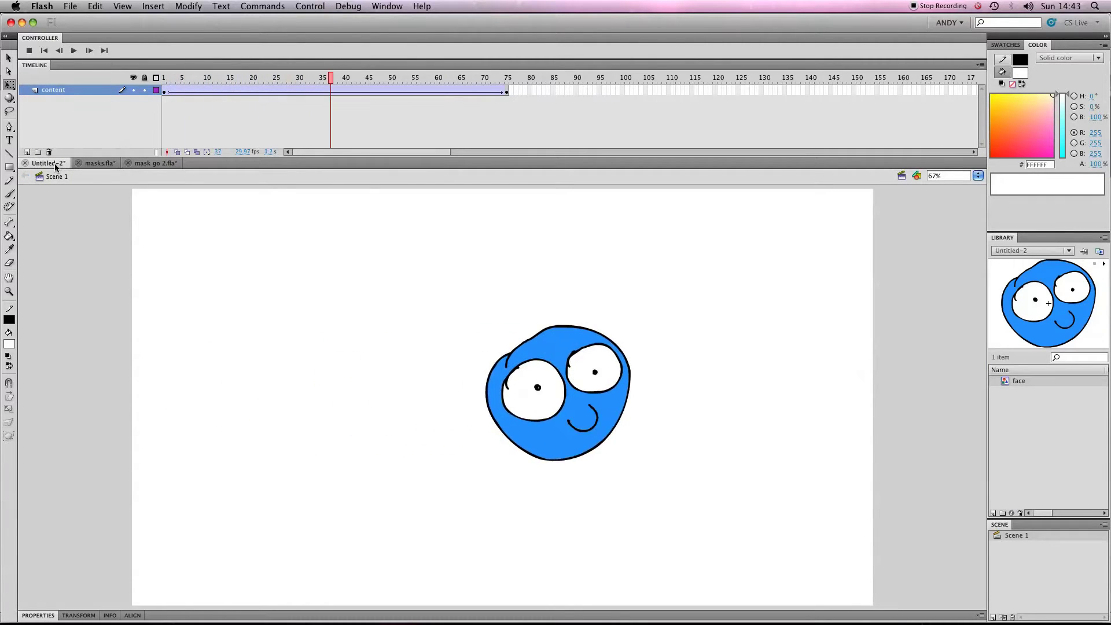
pyautogui.click(155, 163)
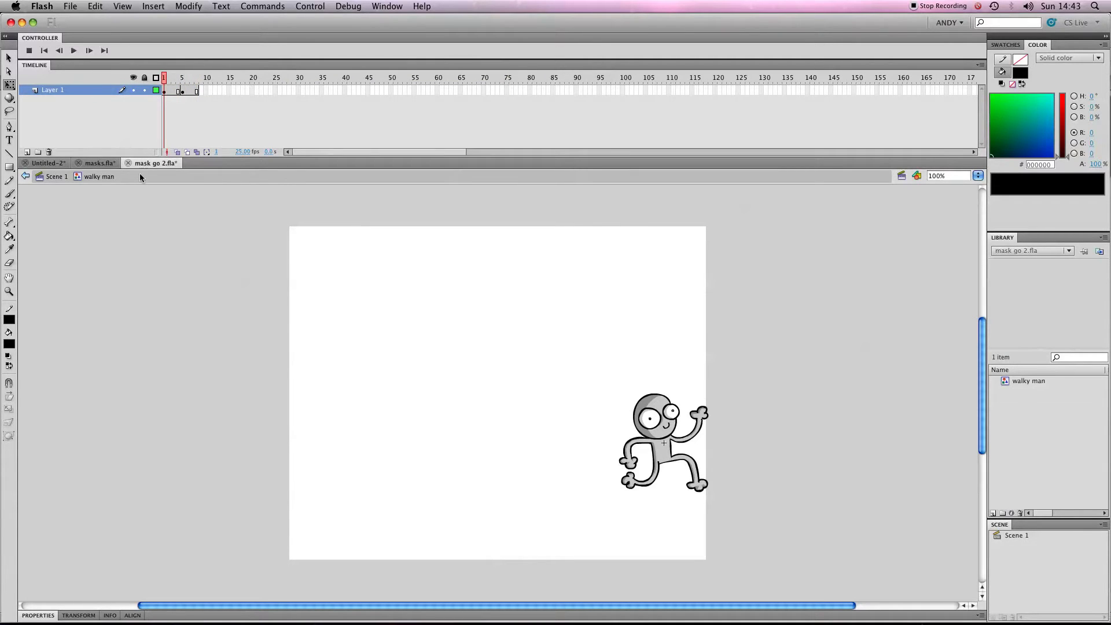
# Back on Scene 1, lock and hide walky man, then show and unlock cave mask
pyautogui.click(39, 177)
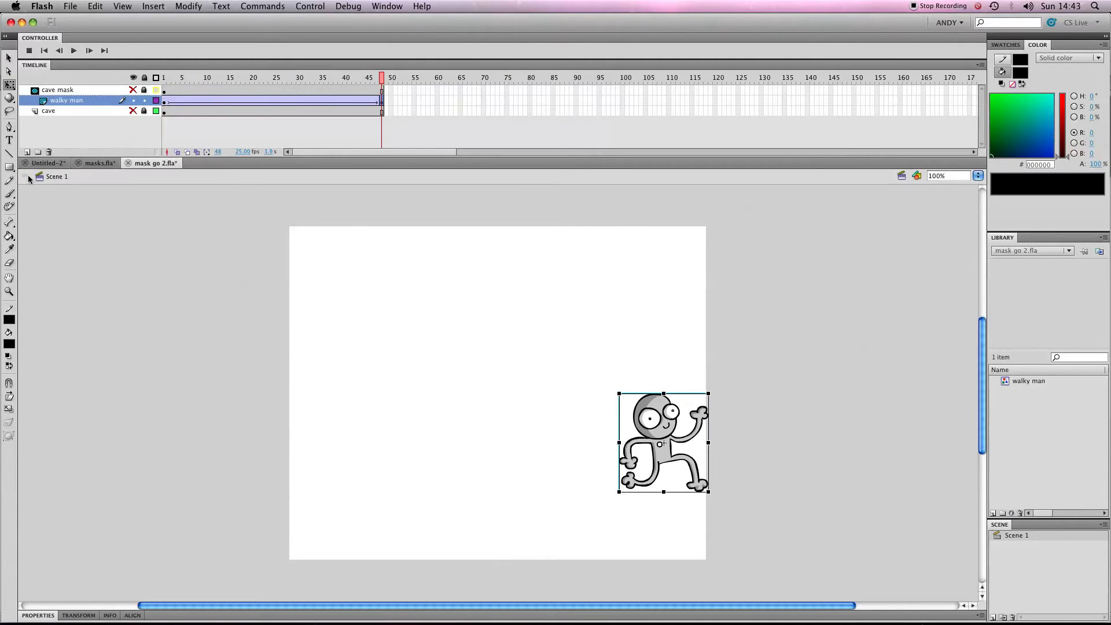
pyautogui.click(144, 101)
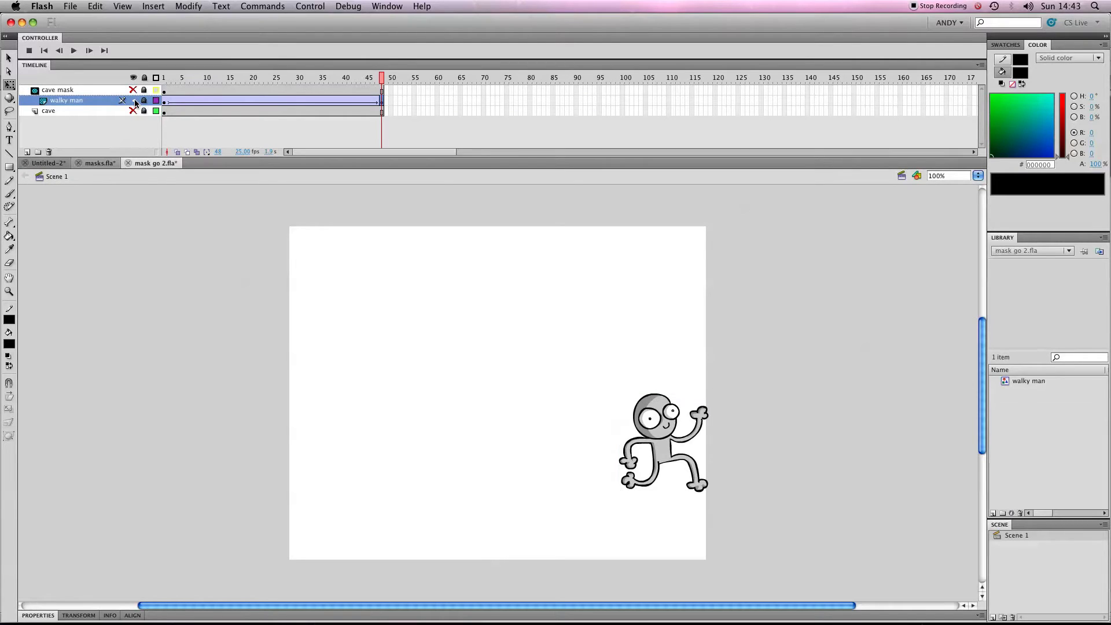
pyautogui.click(134, 101)
pyautogui.click(134, 90)
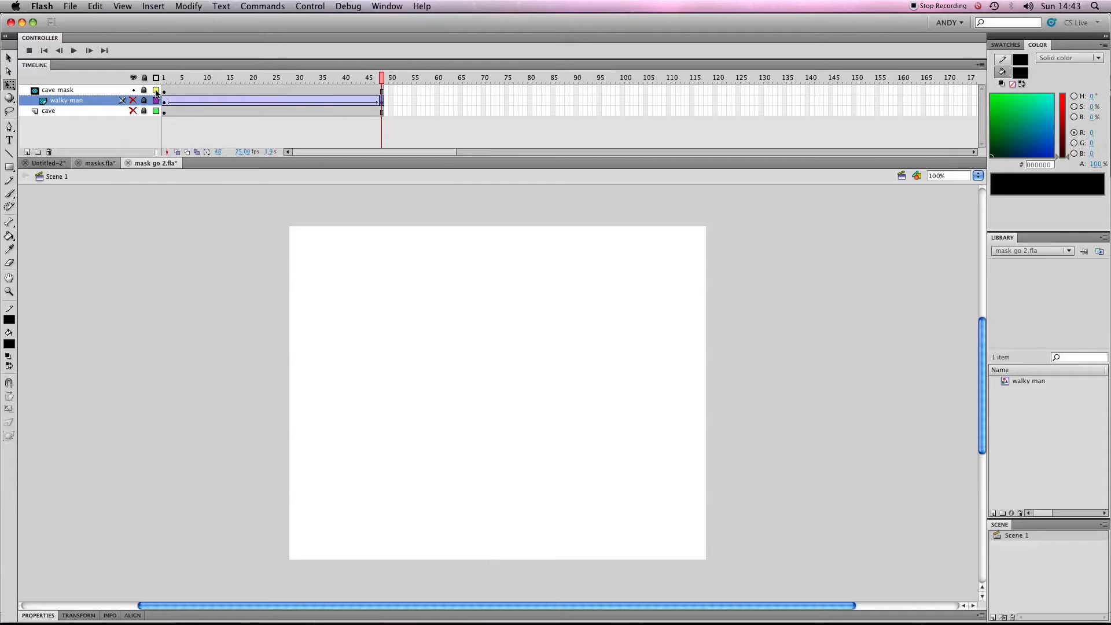
pyautogui.click(143, 90)
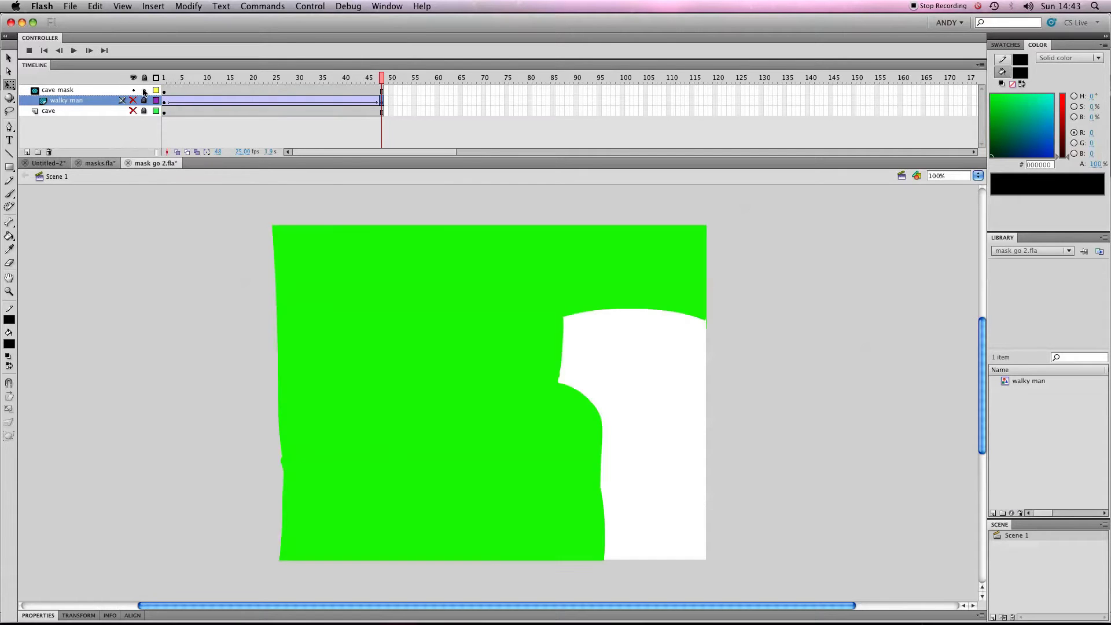
# Select and deselect the green cave mask shape several times to inspect it
pyautogui.click(474, 310)
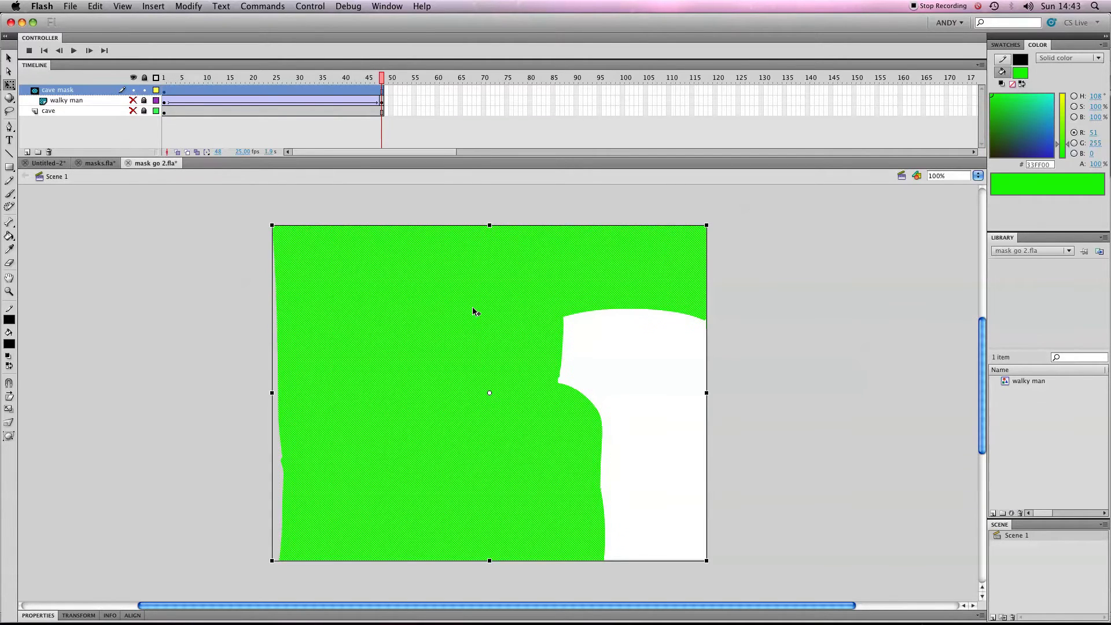
pyautogui.click(183, 285)
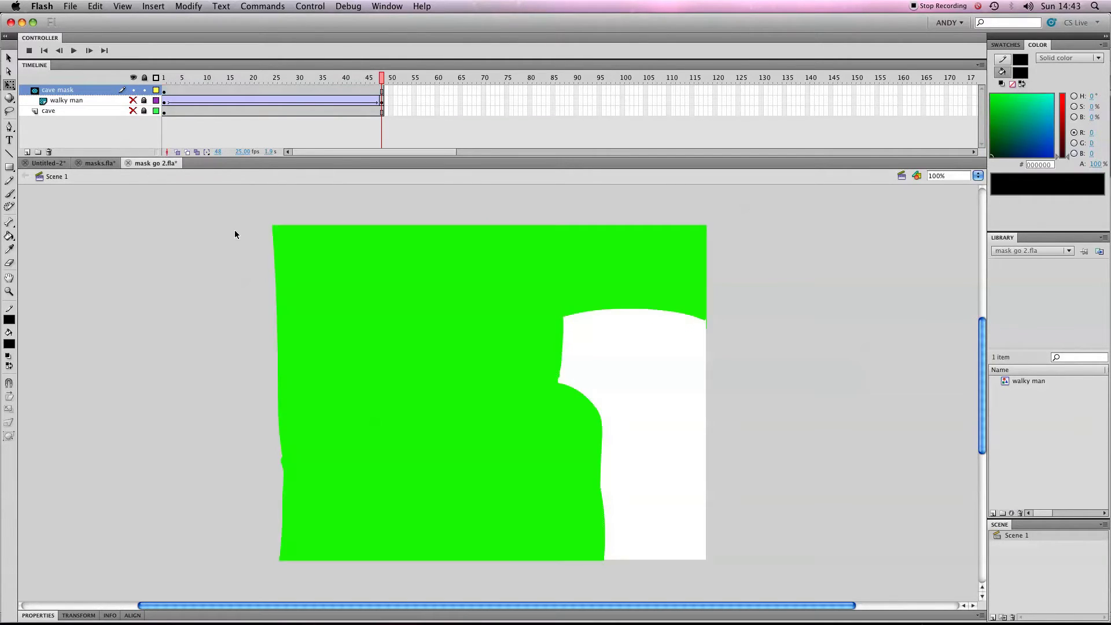
pyautogui.click(504, 504)
pyautogui.click(759, 388)
pyautogui.click(523, 381)
pyautogui.click(746, 261)
pyautogui.click(546, 377)
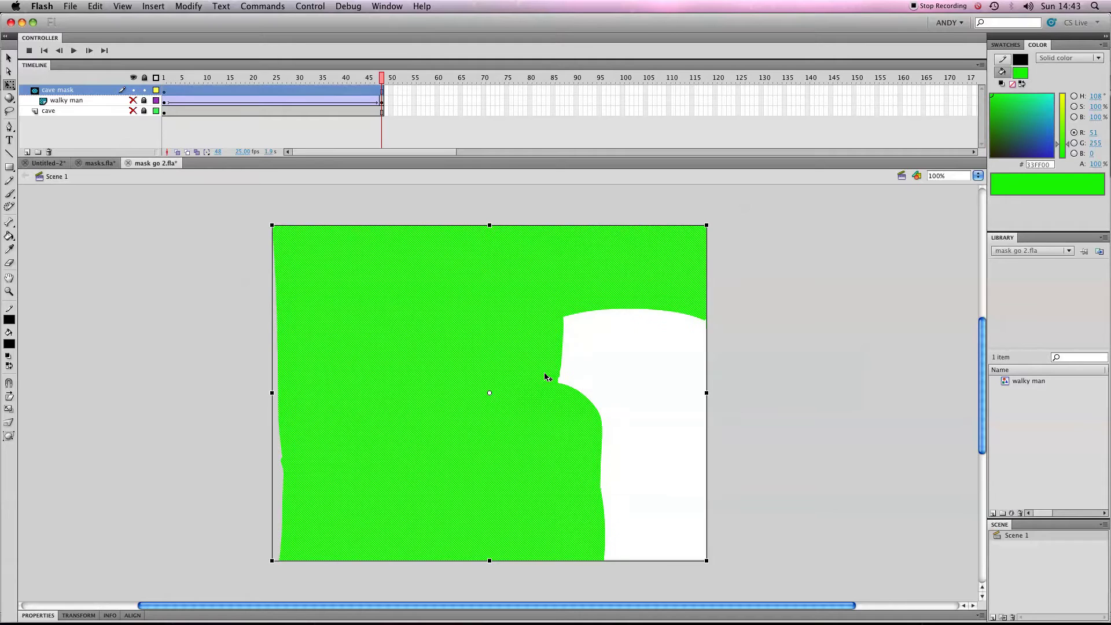
pyautogui.click(819, 373)
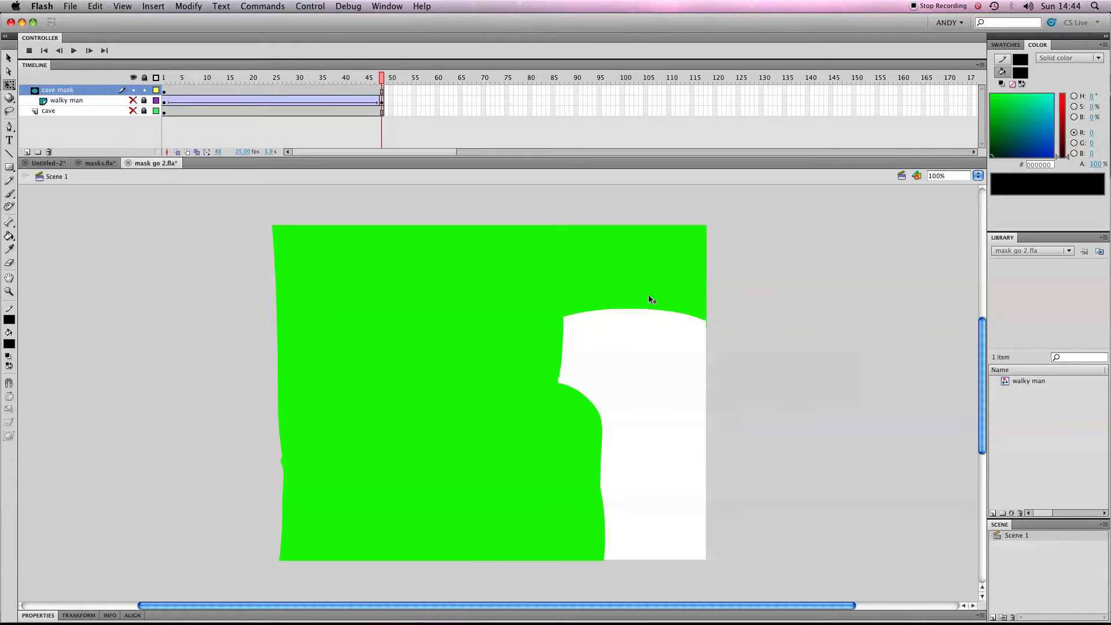
pyautogui.click(528, 427)
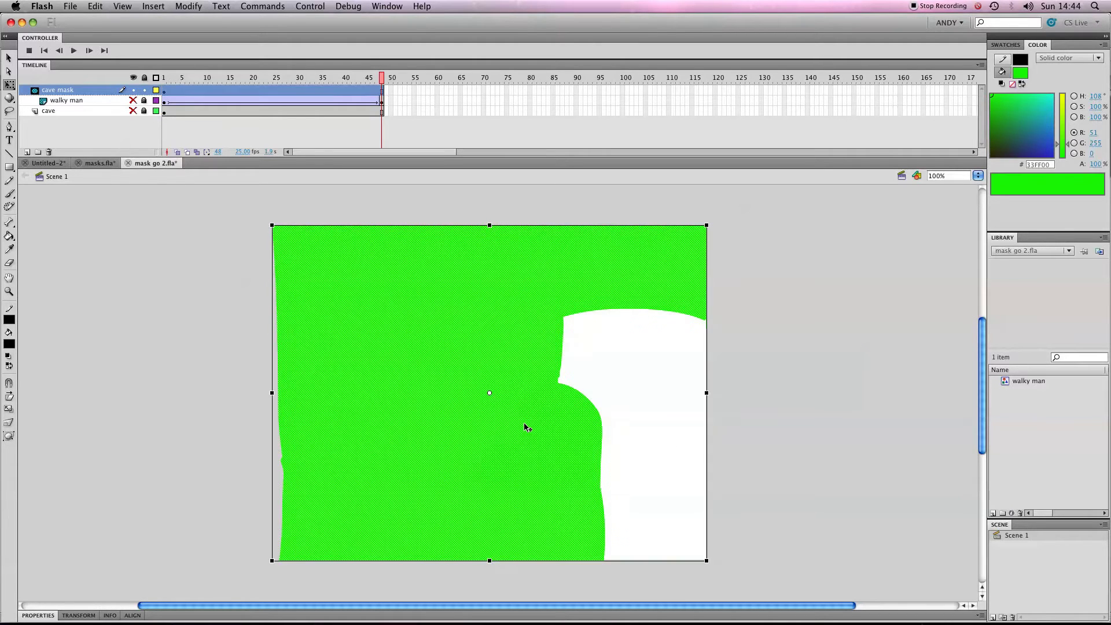
pyautogui.click(766, 407)
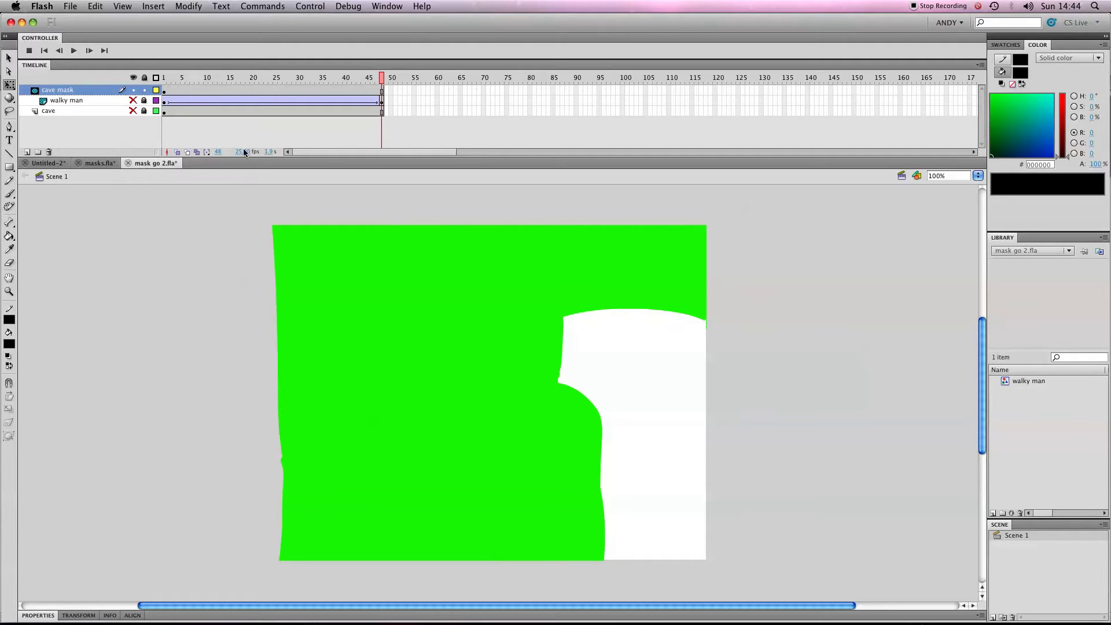
# Hide the cave mask layer and play the face tween in Untitled-2
pyautogui.click(133, 90)
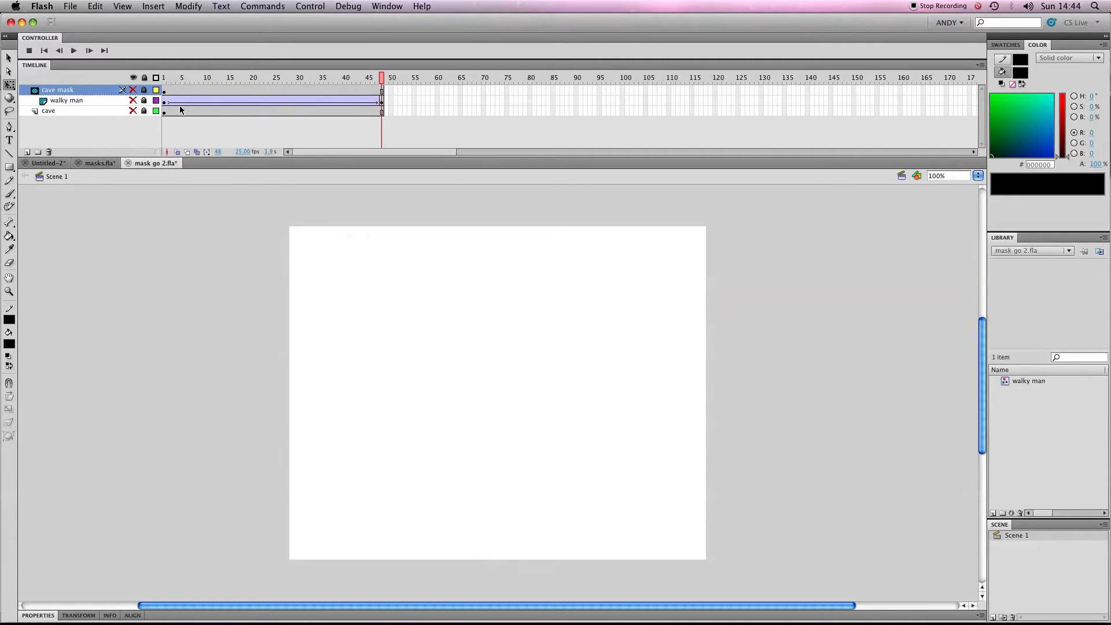
pyautogui.click(47, 163)
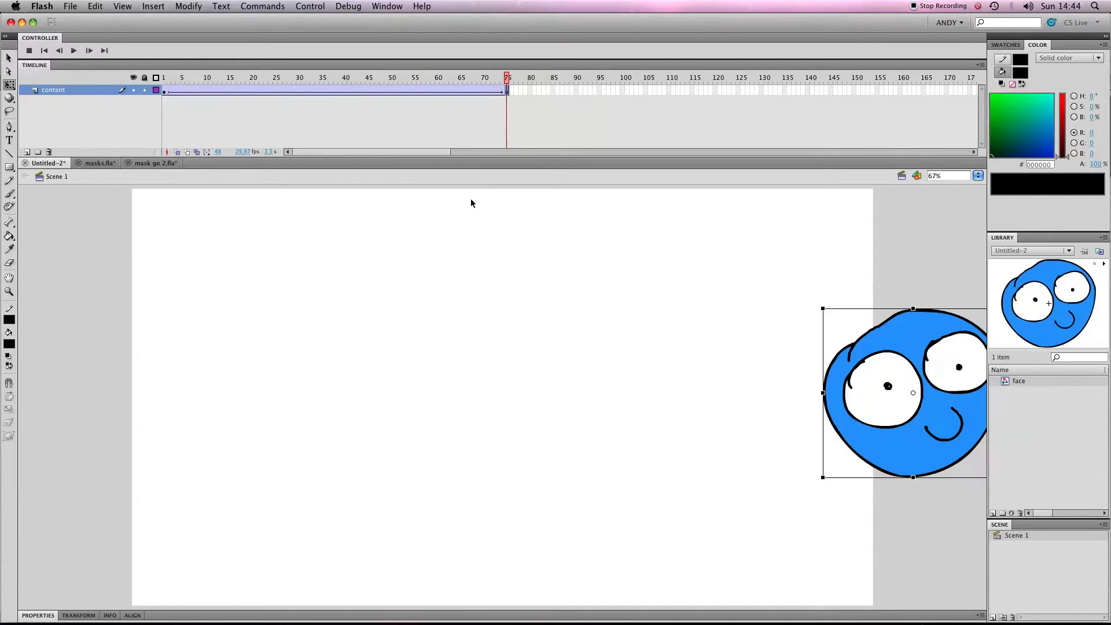
pyautogui.press('Return')
pyautogui.press('Return')
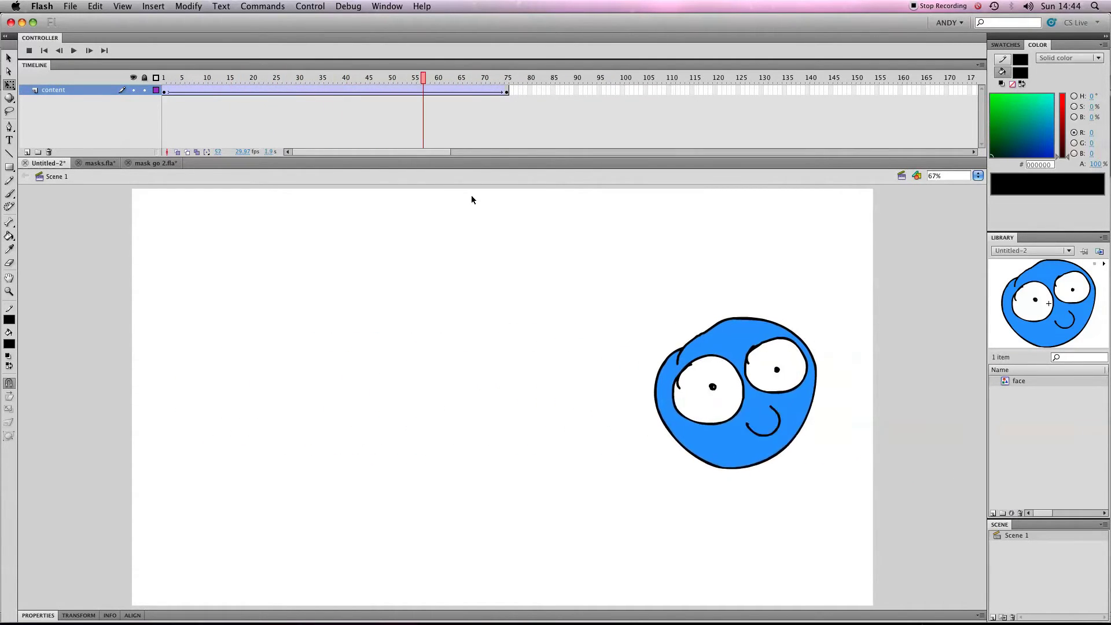
pyautogui.click(506, 91)
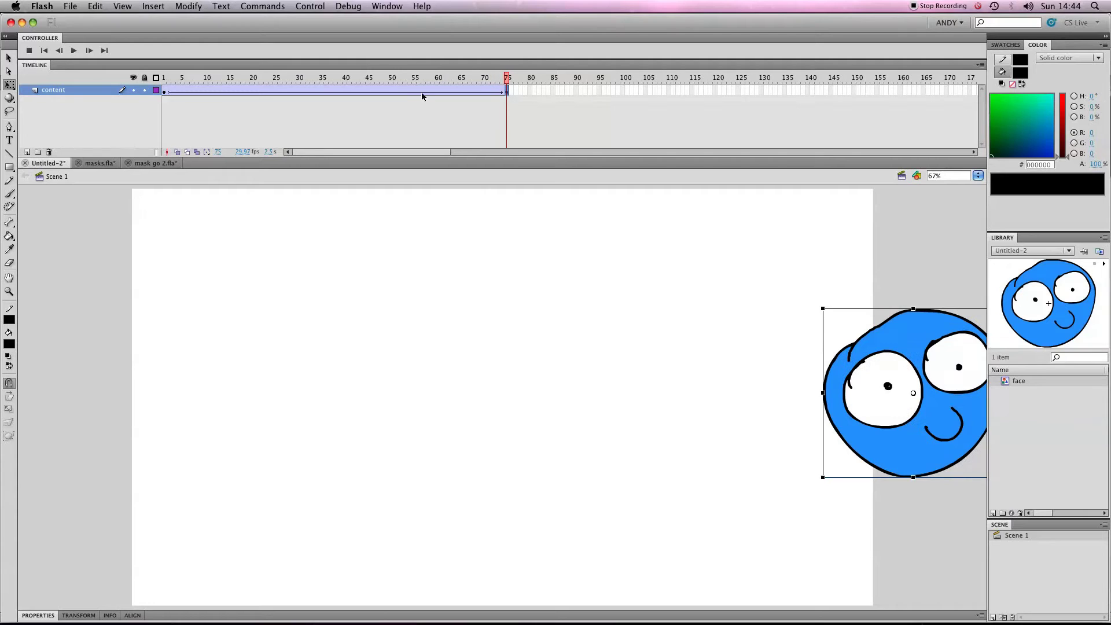
pyautogui.moveTo(420, 86); pyautogui.dragTo(164, 87)
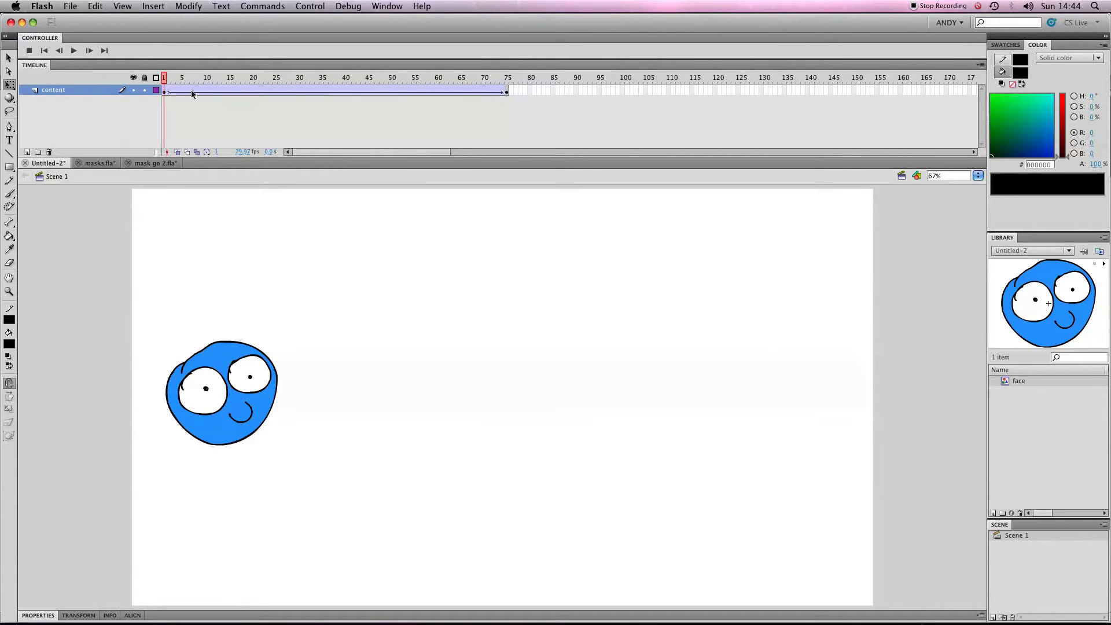
# On the tween's last frame, shrink the face and move it left onto the stage
pyautogui.click(507, 90)
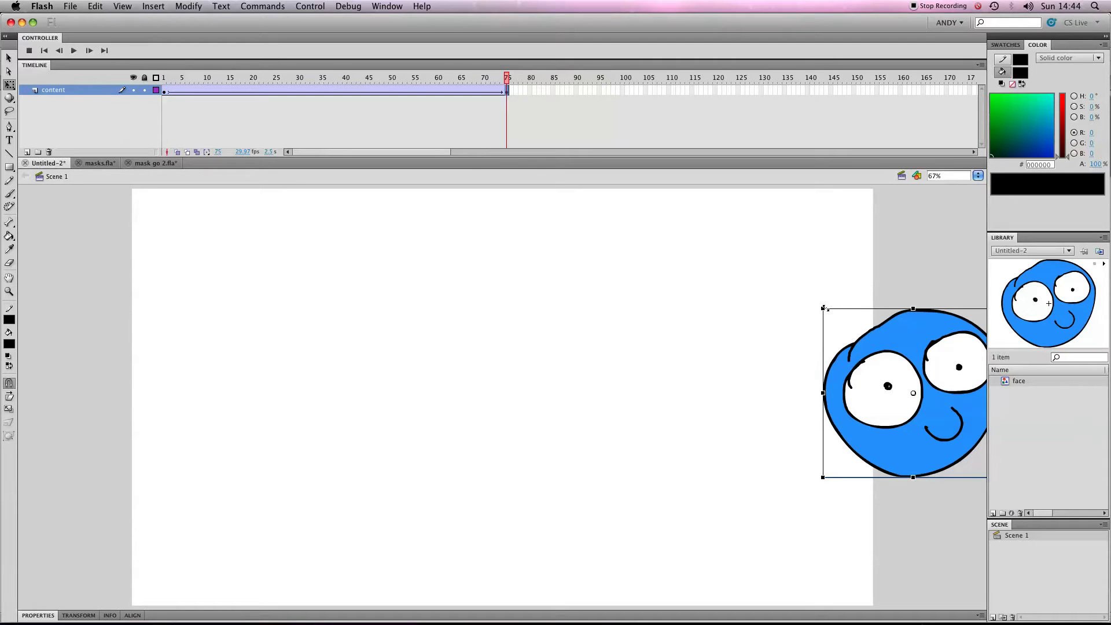
pyautogui.moveTo(821, 307); pyautogui.dragTo(863, 346)
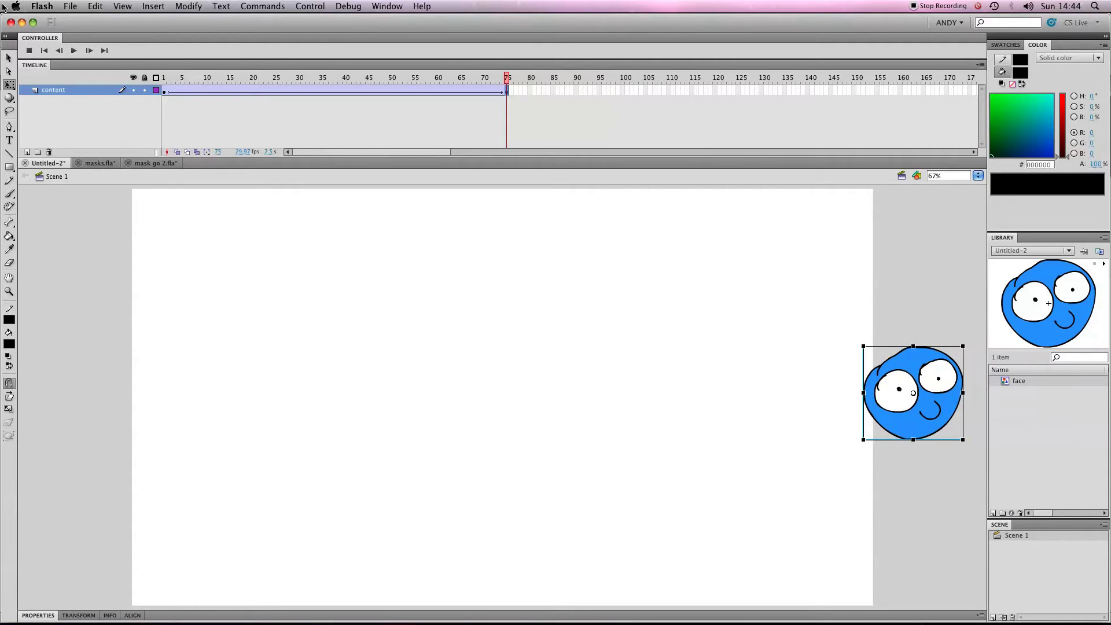
pyautogui.click(9, 84)
pyautogui.click(46, 83)
pyautogui.moveTo(964, 393); pyautogui.dragTo(853, 407)
# Preview the revised tween from frame 1, then briefly enter and exit the face symbol
pyautogui.moveTo(403, 83); pyautogui.dragTo(107, 87)
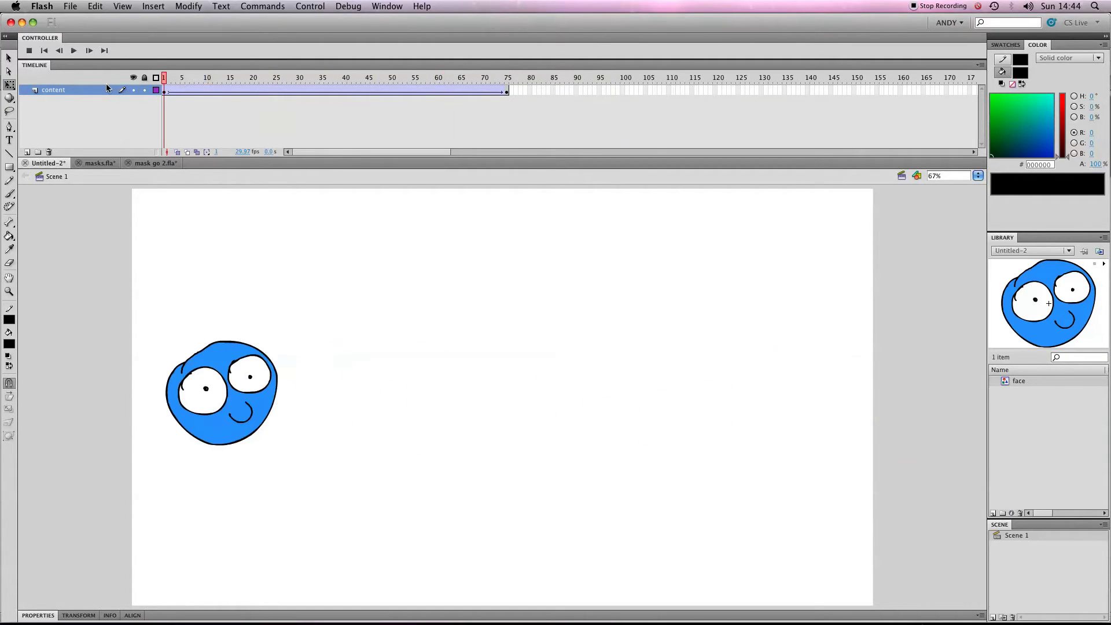
pyautogui.press('Return')
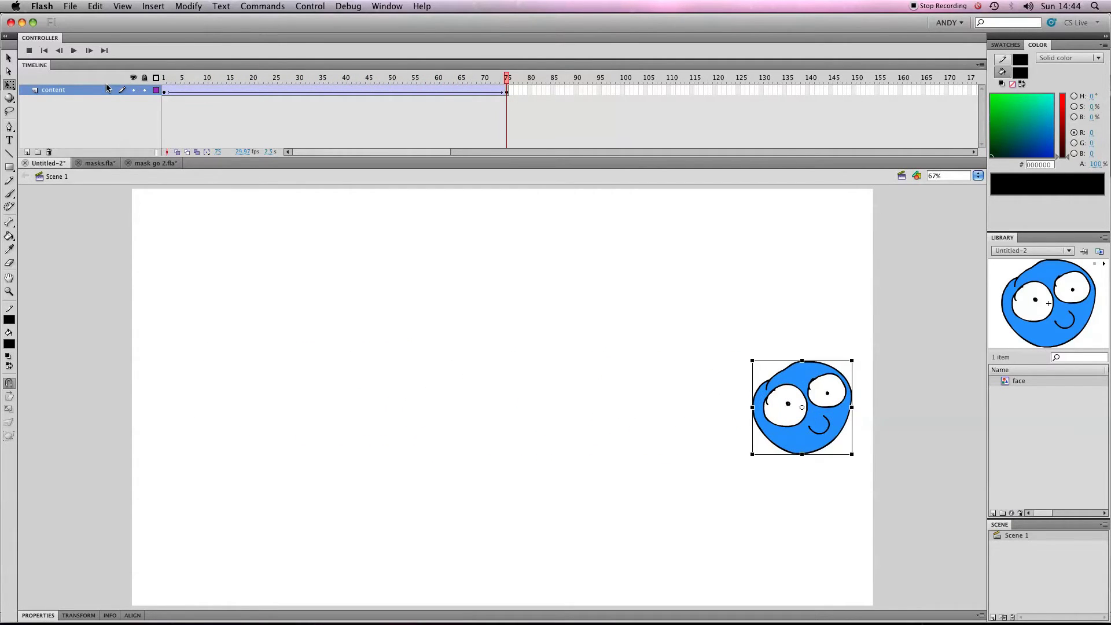
pyautogui.press('Return')
pyautogui.press('Return')
pyautogui.moveTo(397, 77); pyautogui.dragTo(164, 78)
pyautogui.doubleClick(250, 352)
pyautogui.click(55, 181)
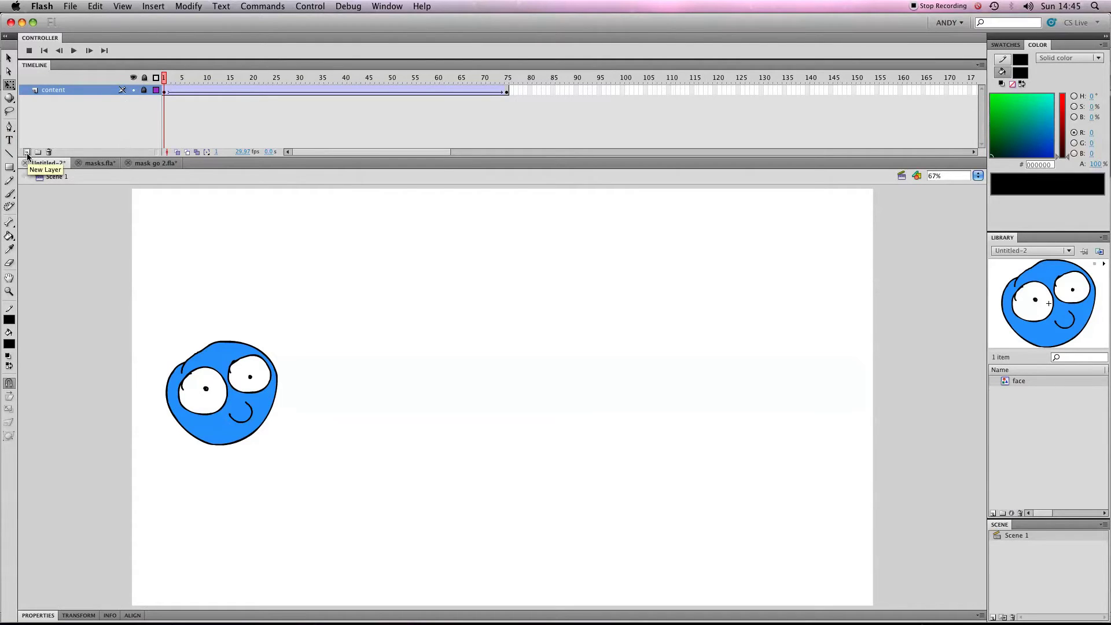
# Add a new layer and brush a black cave outline with an arched mouth on the right
pyautogui.click(27, 152)
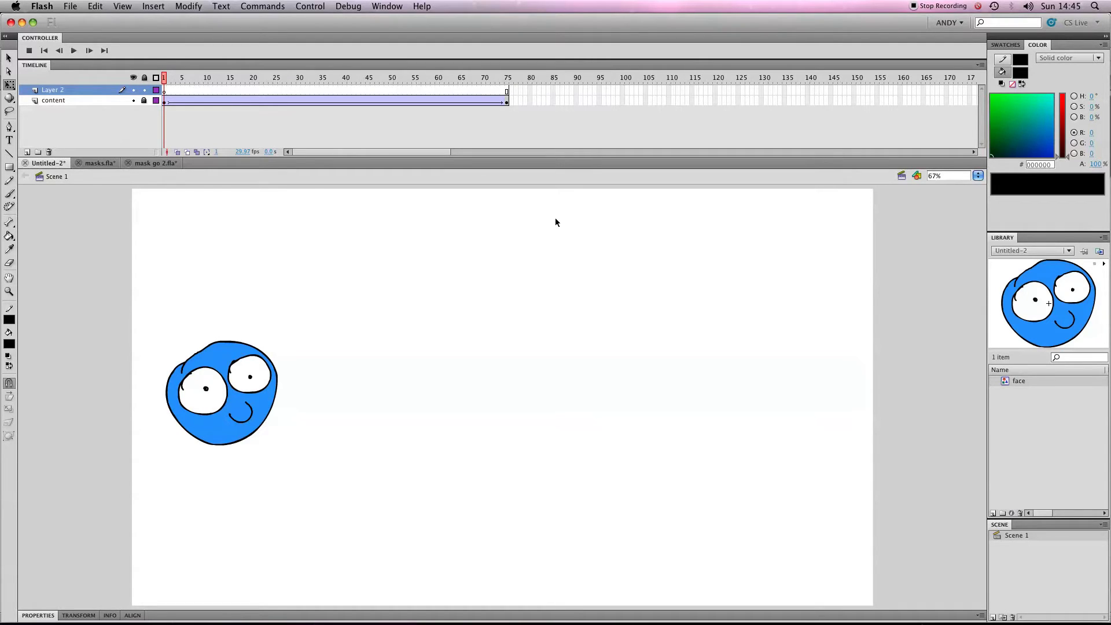
pyautogui.click(10, 194)
pyautogui.click(9, 344)
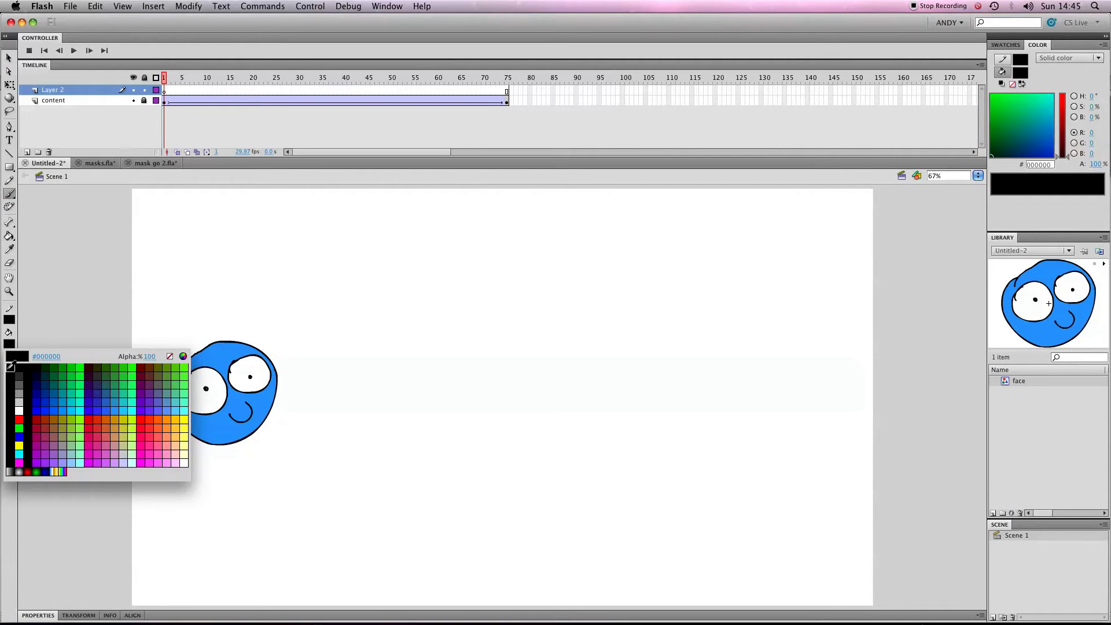
pyautogui.click(10, 369)
pyautogui.moveTo(879, 239)
pyautogui.mouseDown()
pyautogui.moveTo(693, 236)
pyautogui.moveTo(551, 337)
pyautogui.moveTo(491, 442)
pyautogui.moveTo(484, 490)
pyautogui.moveTo(918, 503)
pyautogui.mouseUp()
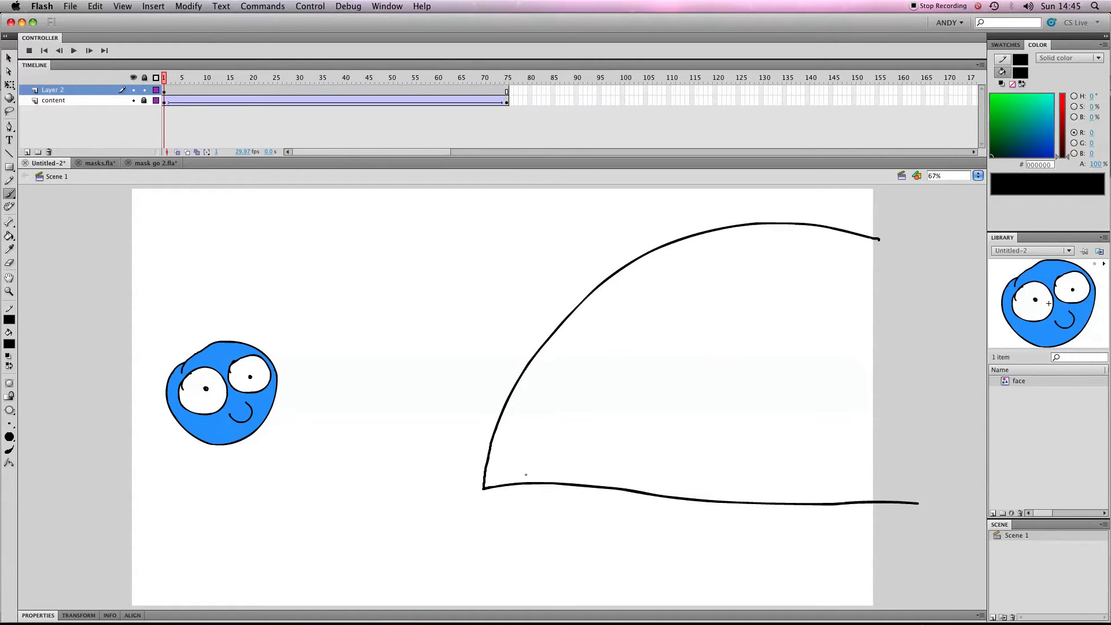
pyautogui.moveTo(525, 480)
pyautogui.mouseDown()
pyautogui.moveTo(558, 382)
pyautogui.moveTo(678, 343)
pyautogui.moveTo(743, 446)
pyautogui.moveTo(754, 506)
pyautogui.mouseUp()
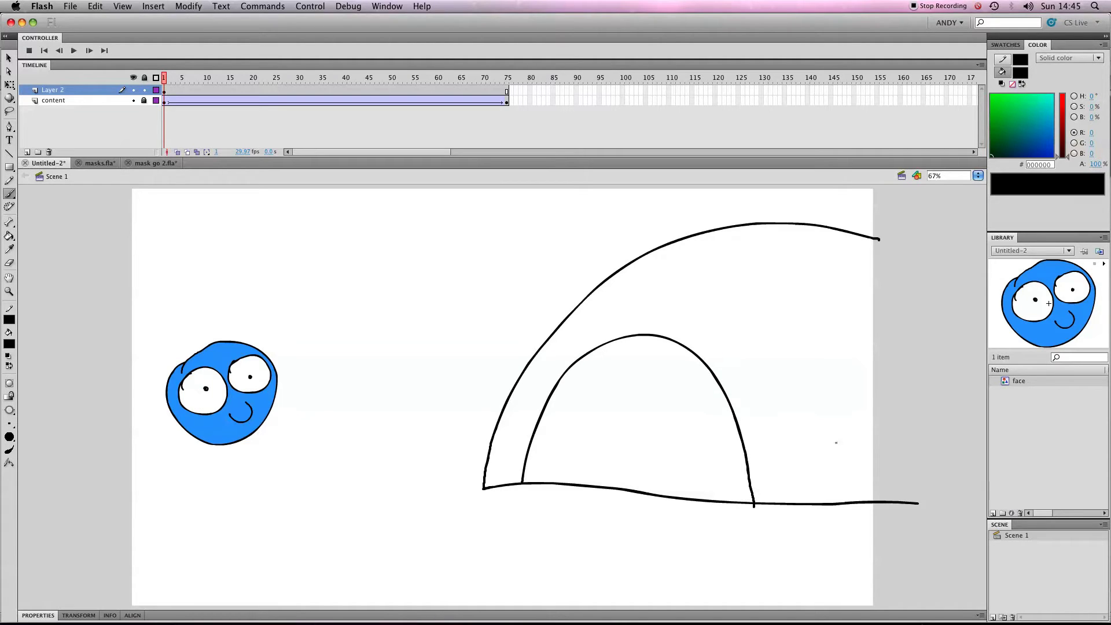
pyautogui.moveTo(880, 238)
pyautogui.mouseDown()
pyautogui.moveTo(916, 328)
pyautogui.moveTo(911, 504)
pyautogui.mouseUp()
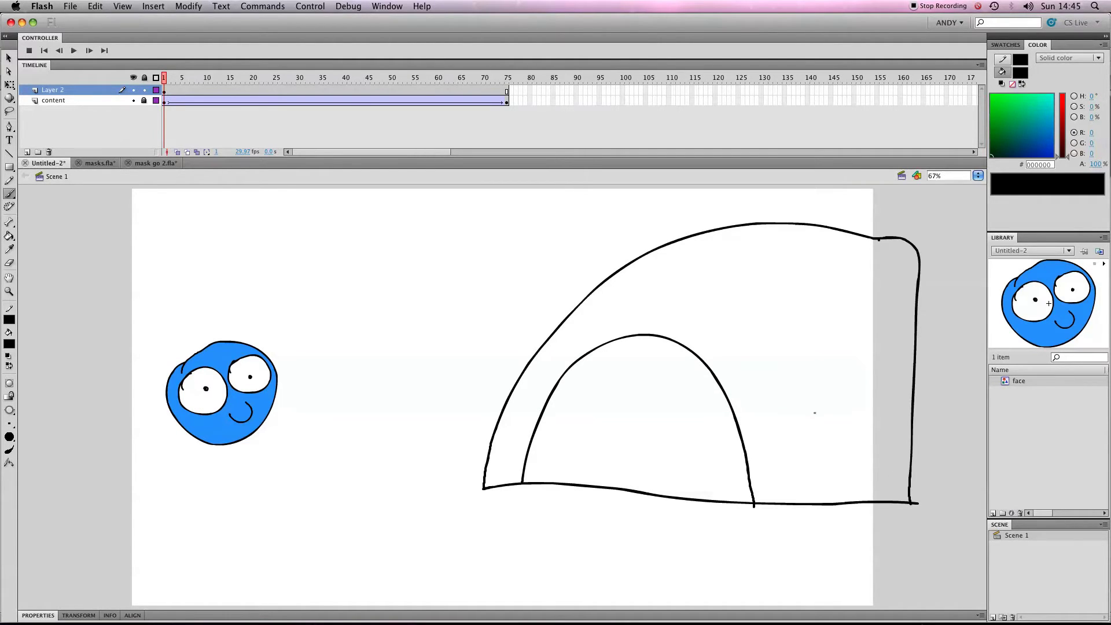
# Paint-bucket the cave body light grey #CCCCCC and the arched mouth dark grey #333333
pyautogui.click(10, 237)
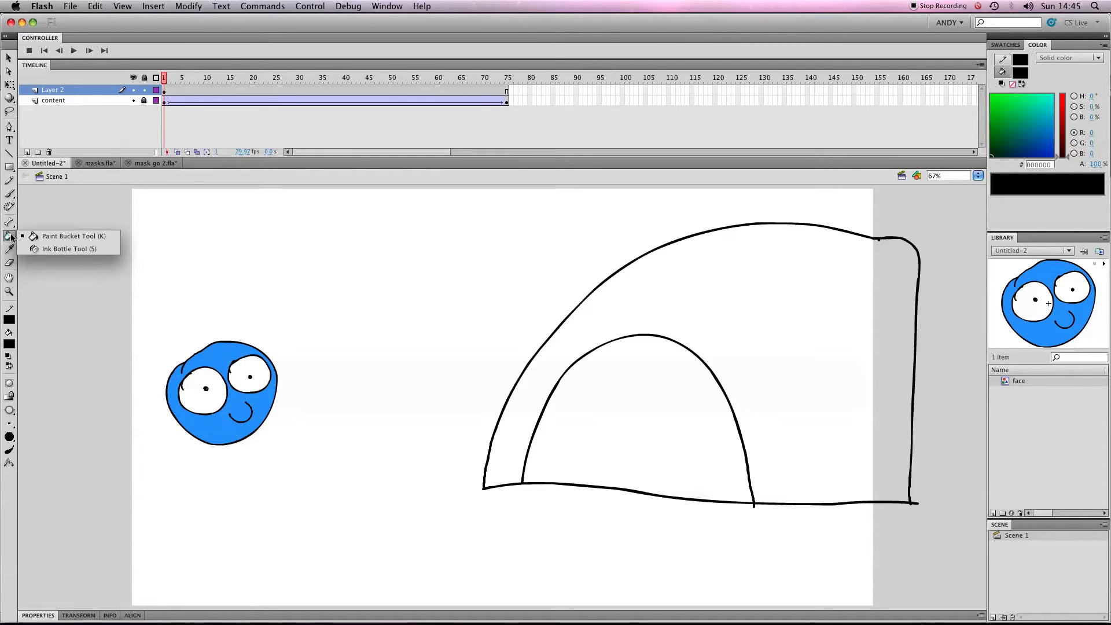
pyautogui.click(39, 236)
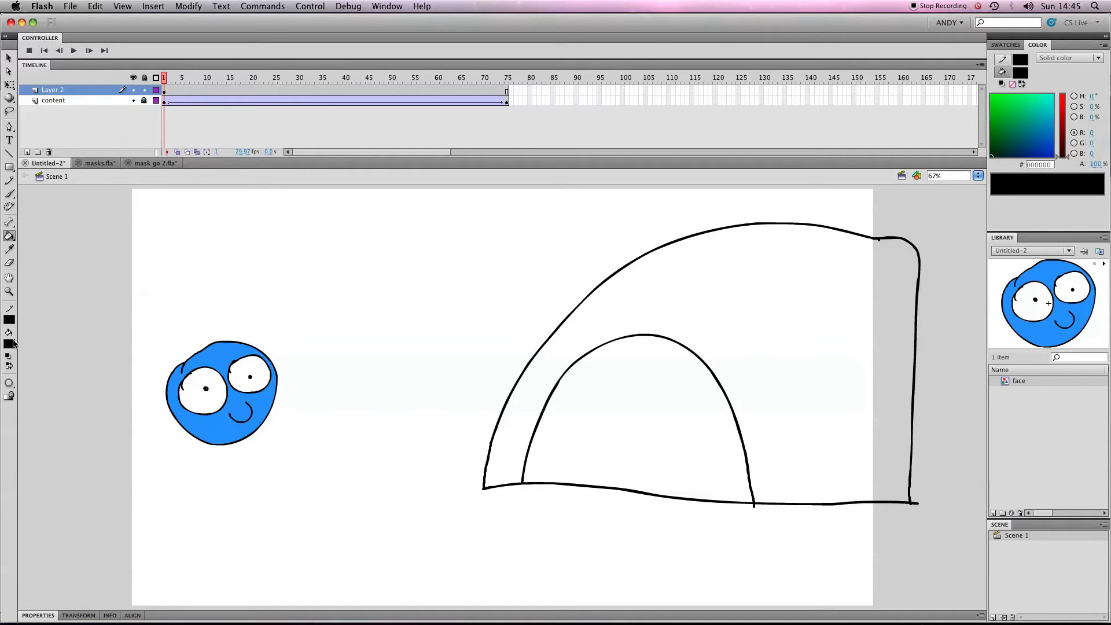
pyautogui.click(10, 344)
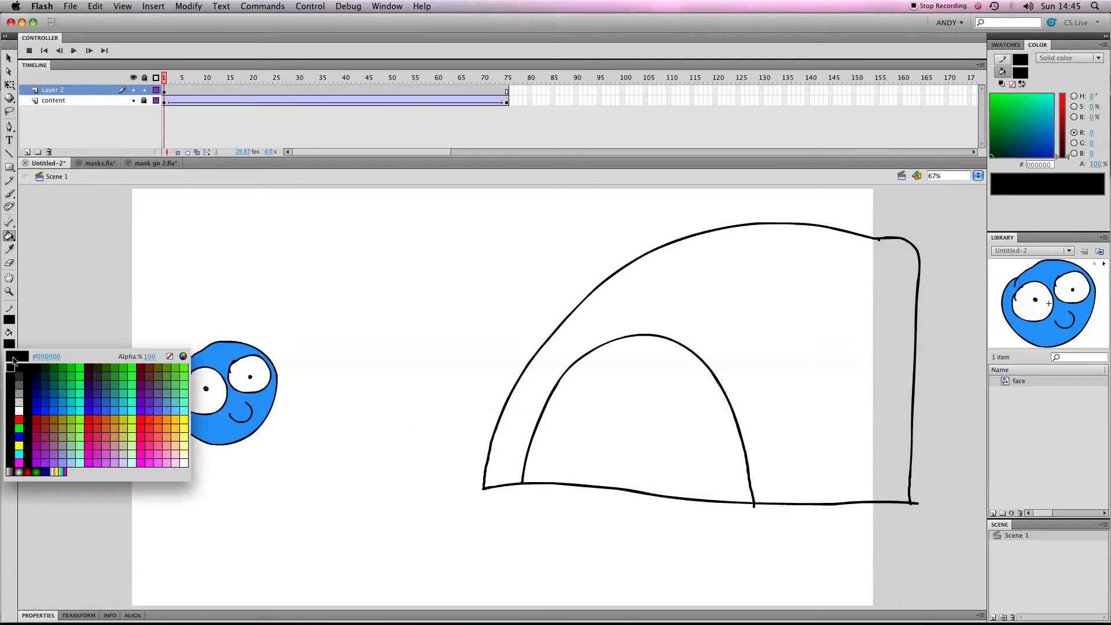
pyautogui.click(20, 401)
pyautogui.click(675, 271)
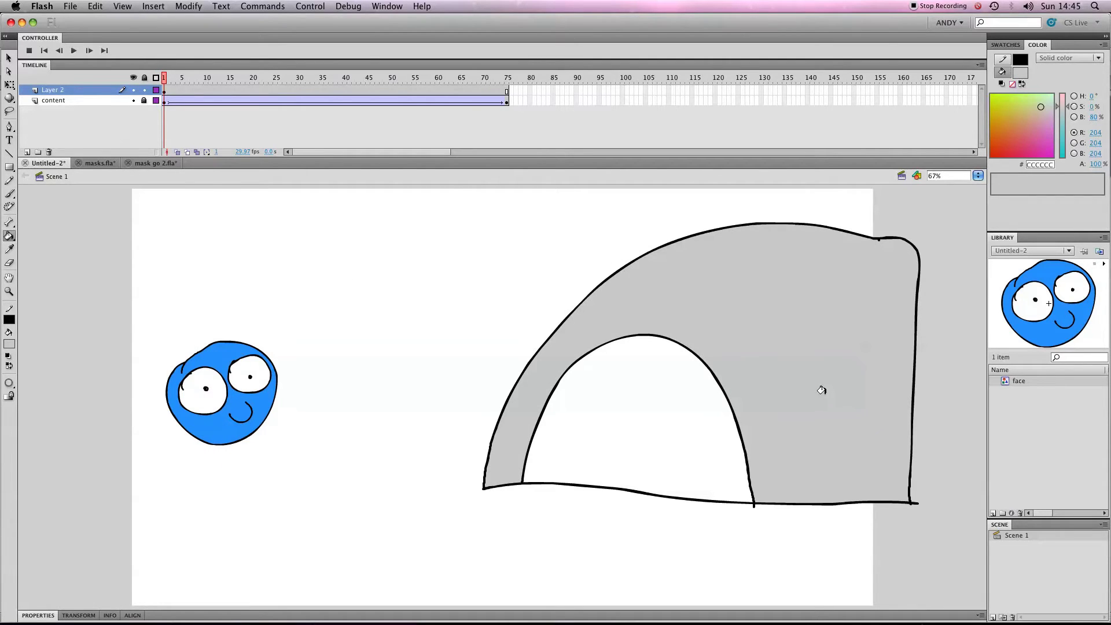
pyautogui.click(9, 344)
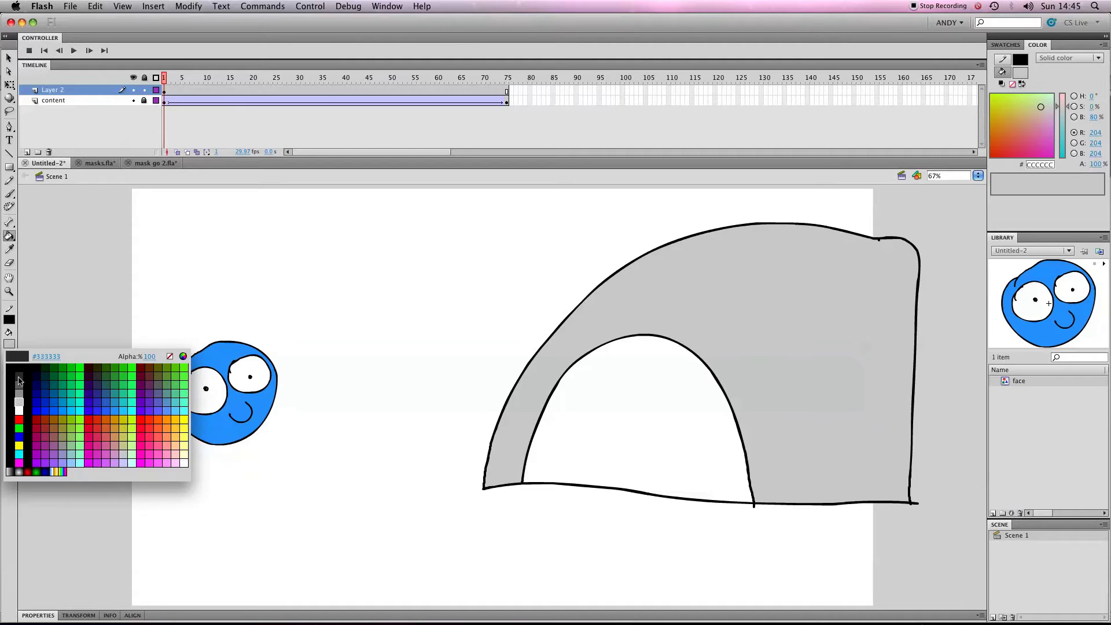
pyautogui.click(21, 382)
pyautogui.click(617, 418)
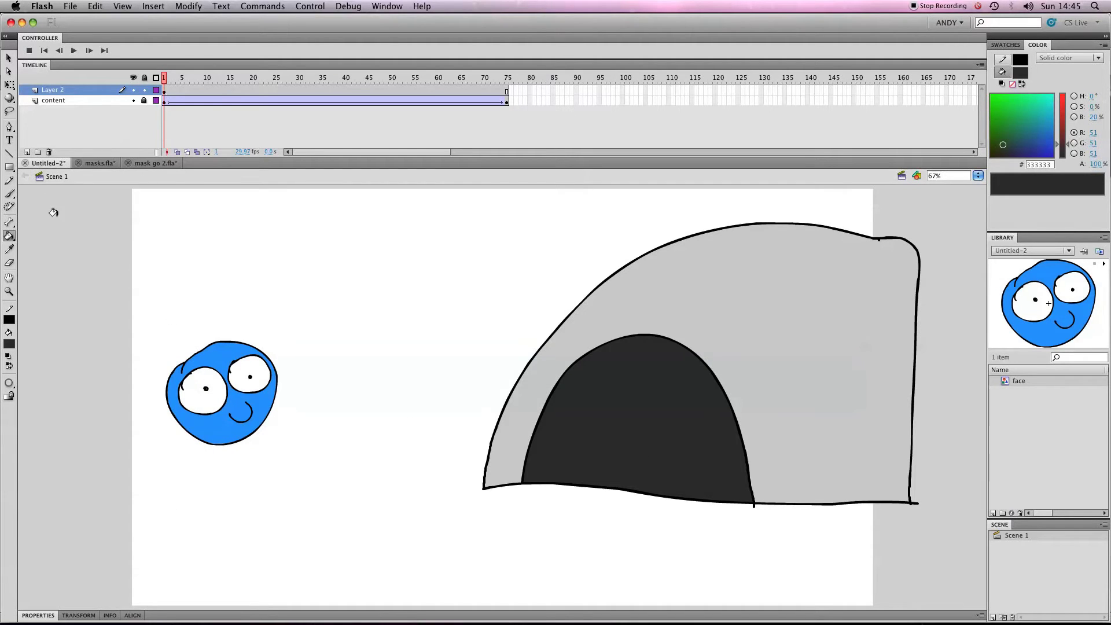
pyautogui.click(10, 193)
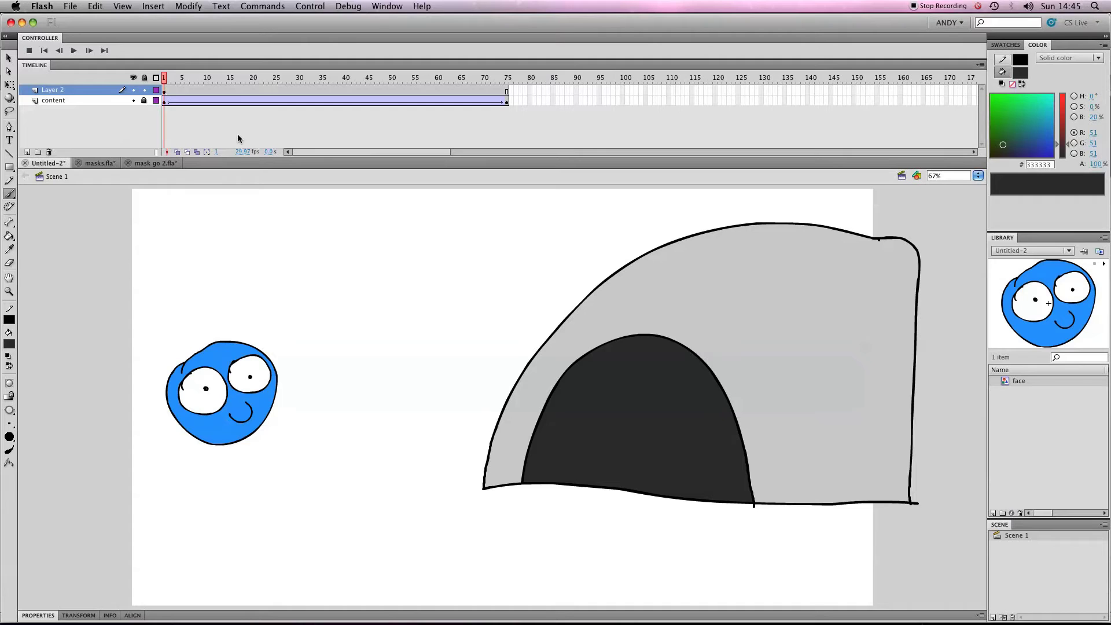
# Move the cave layer below the content layer and replay to confirm the face passes in front
pyautogui.press('Return')
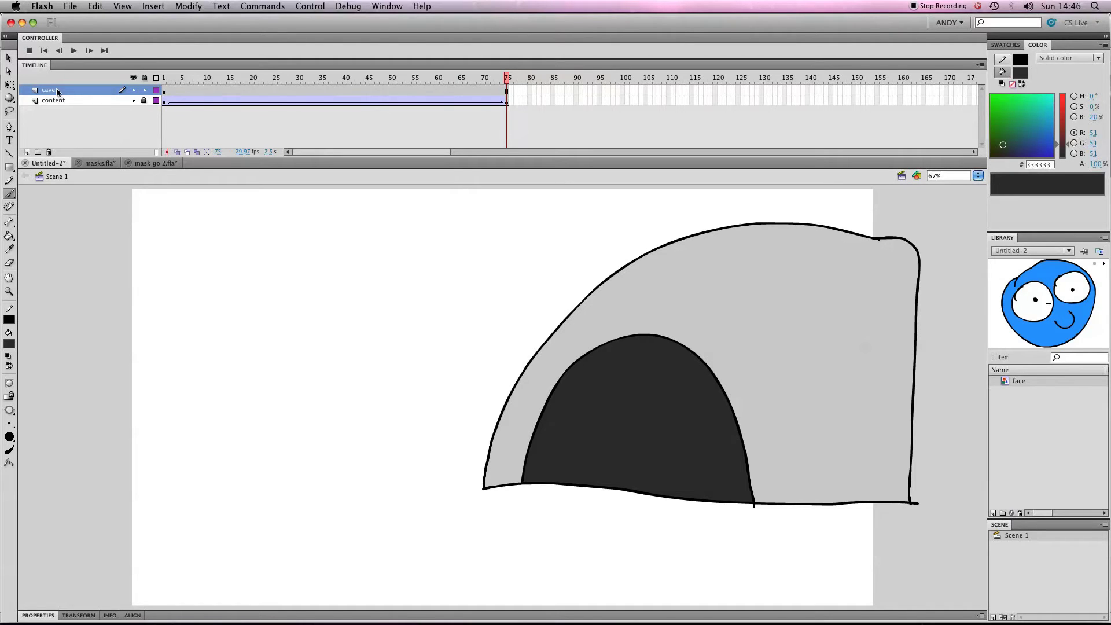
pyautogui.moveTo(56, 91); pyautogui.dragTo(64, 128)
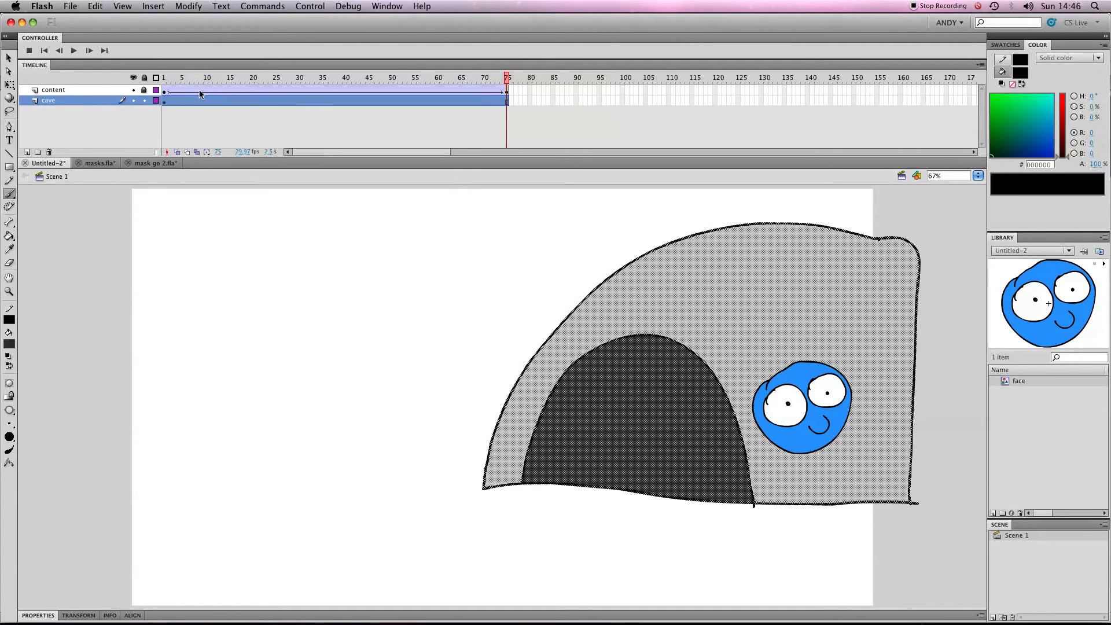
pyautogui.press('Return')
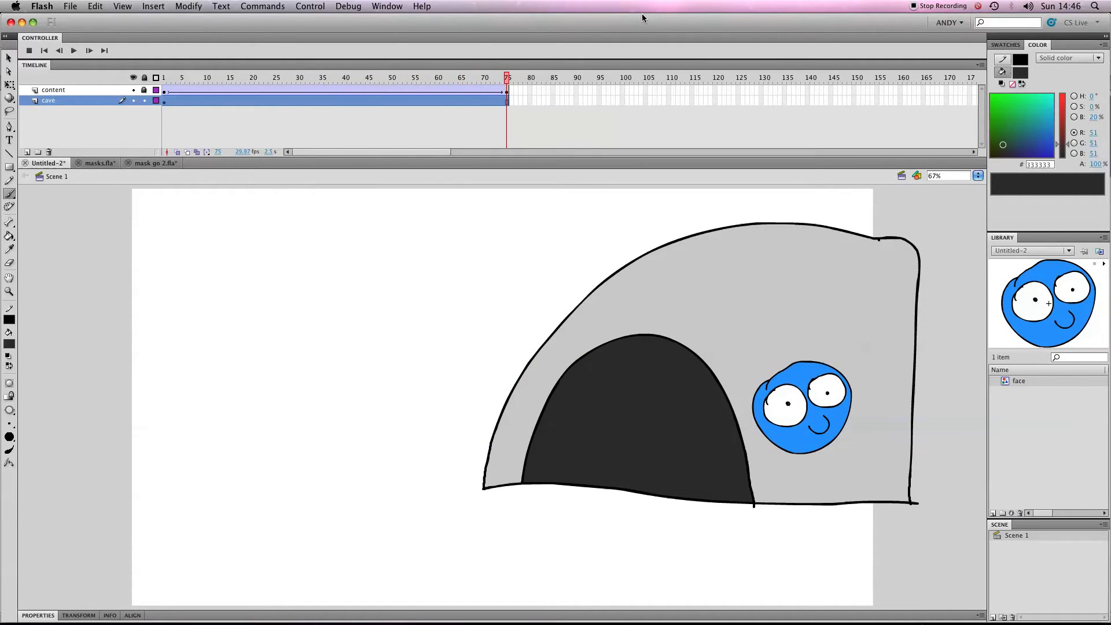
pyautogui.press('Return')
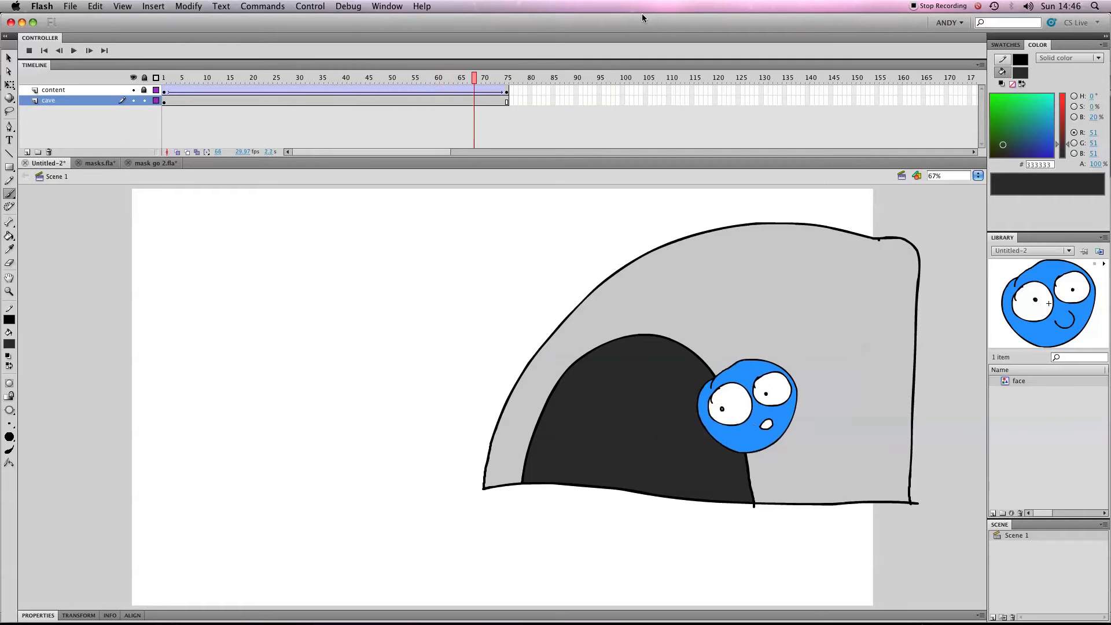
pyautogui.press('Return')
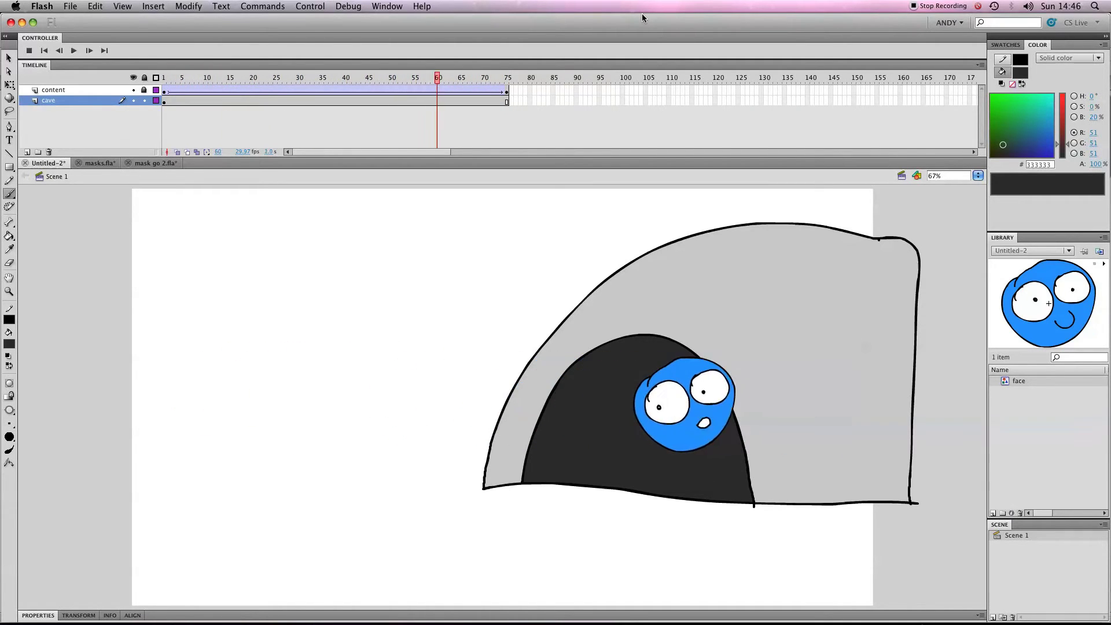
pyautogui.moveTo(207, 77); pyautogui.dragTo(145, 88)
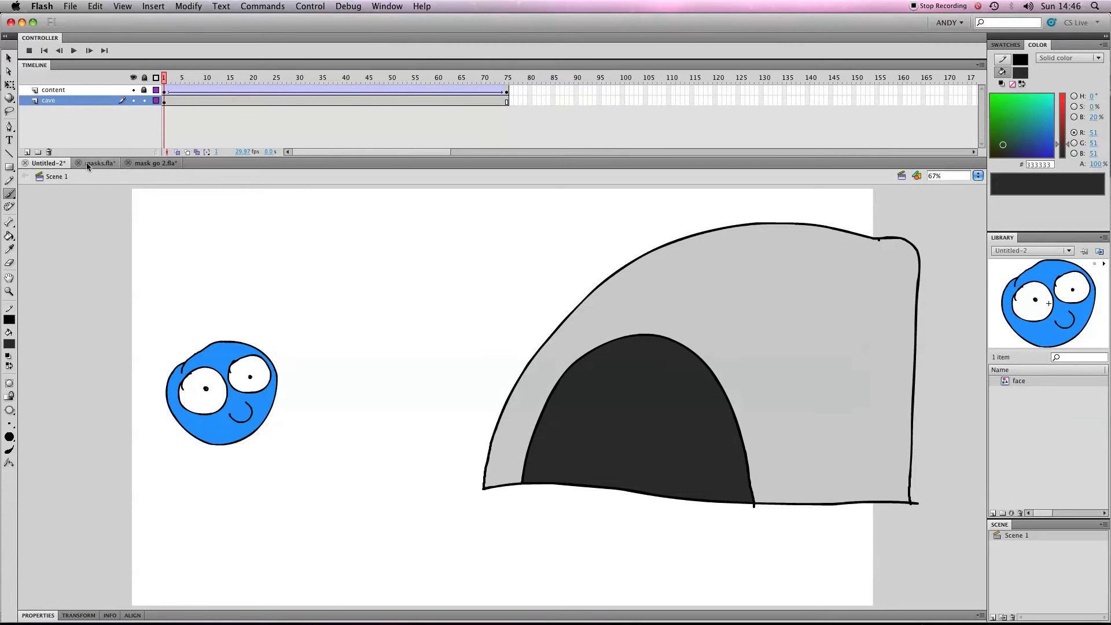
pyautogui.click(27, 151)
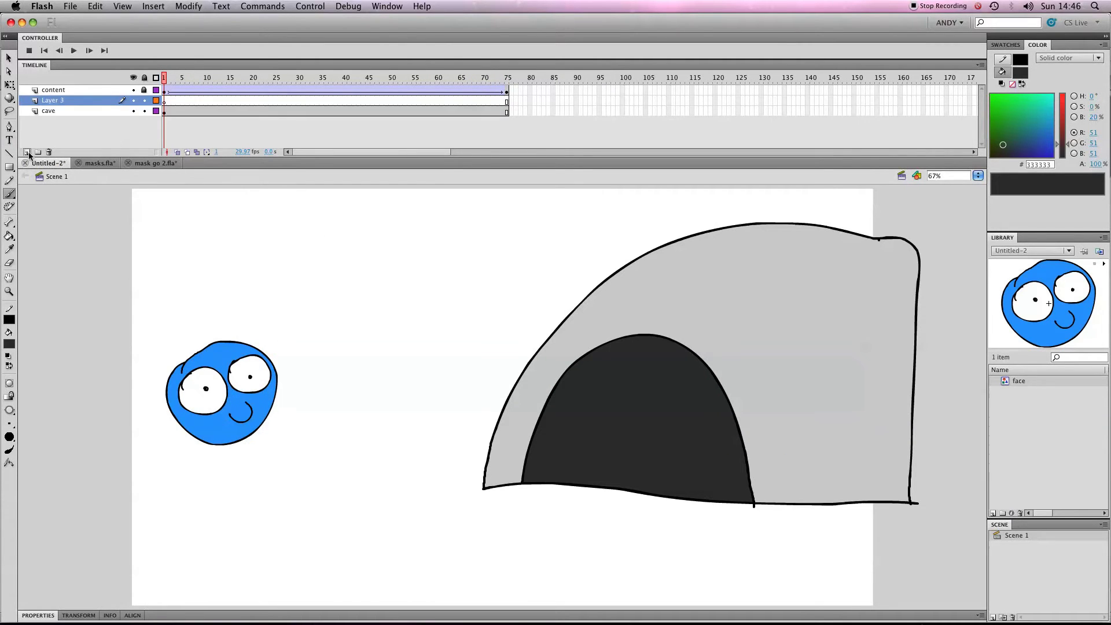
pyautogui.moveTo(52, 99); pyautogui.dragTo(53, 85)
pyautogui.doubleClick(58, 91)
pyautogui.write('mask')
pyautogui.press('Return')
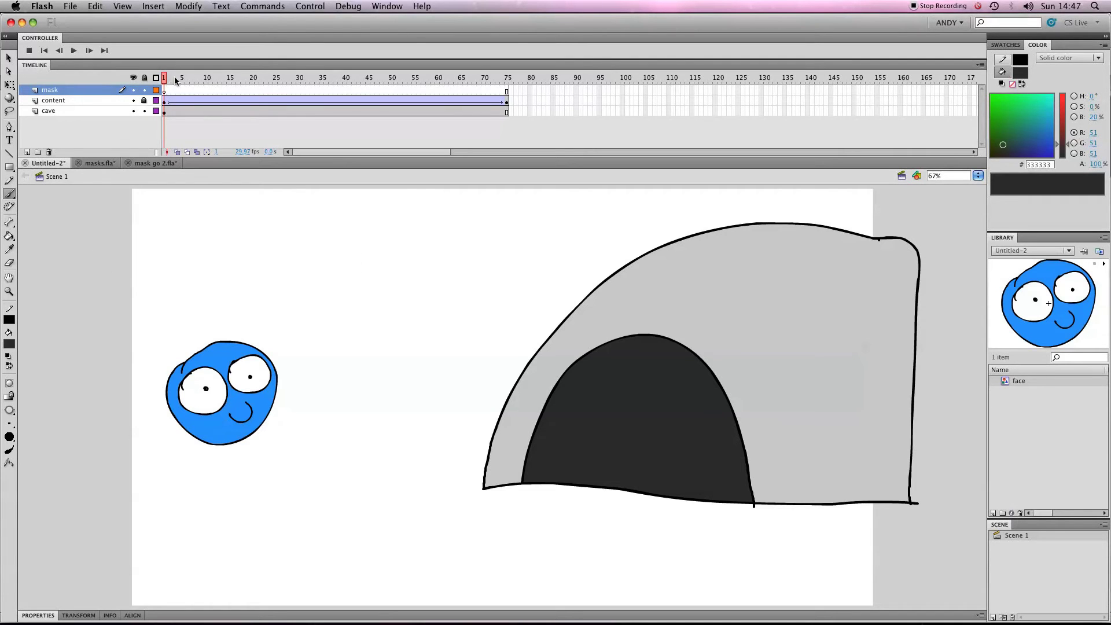
pyautogui.moveTo(175, 80); pyautogui.dragTo(107, 138)
pyautogui.click(168, 162)
pyautogui.click(132, 89)
pyautogui.click(144, 89)
pyautogui.click(65, 164)
# Brush a bright green mask outline tracing the cave mouth and fill it solid green
pyautogui.click(10, 348)
pyautogui.click(123, 367)
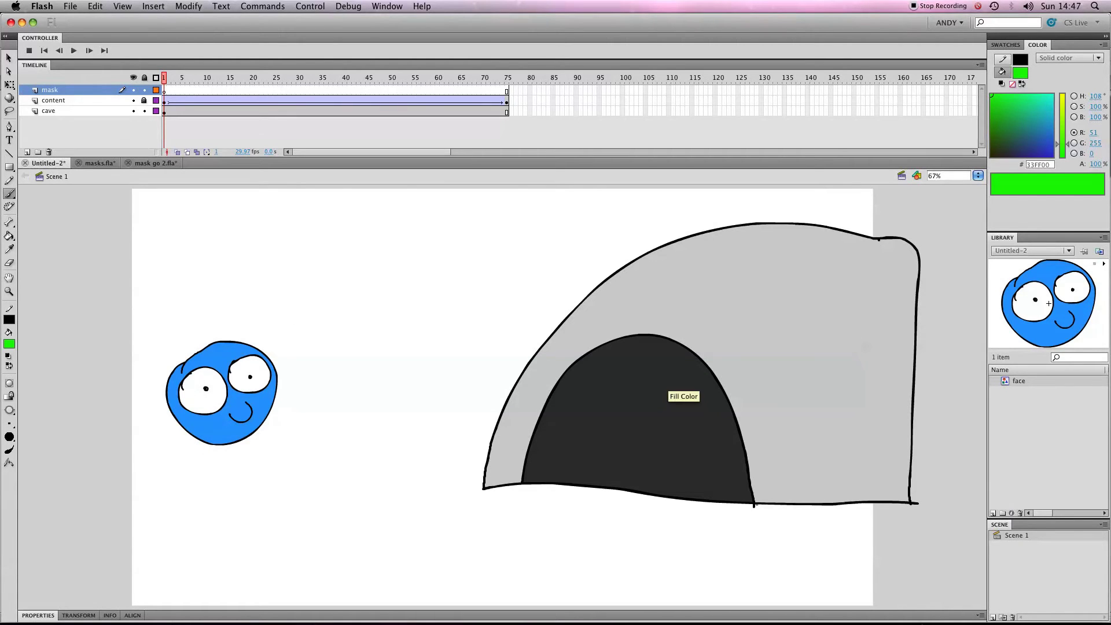
pyautogui.moveTo(746, 447)
pyautogui.mouseDown()
pyautogui.moveTo(719, 379)
pyautogui.moveTo(686, 342)
pyautogui.moveTo(609, 331)
pyautogui.moveTo(579, 223)
pyautogui.moveTo(506, 192)
pyautogui.moveTo(374, 186)
pyautogui.moveTo(117, 207)
pyautogui.moveTo(107, 321)
pyautogui.moveTo(123, 532)
pyautogui.moveTo(731, 537)
pyautogui.moveTo(760, 530)
pyautogui.moveTo(755, 506)
pyautogui.mouseUp()
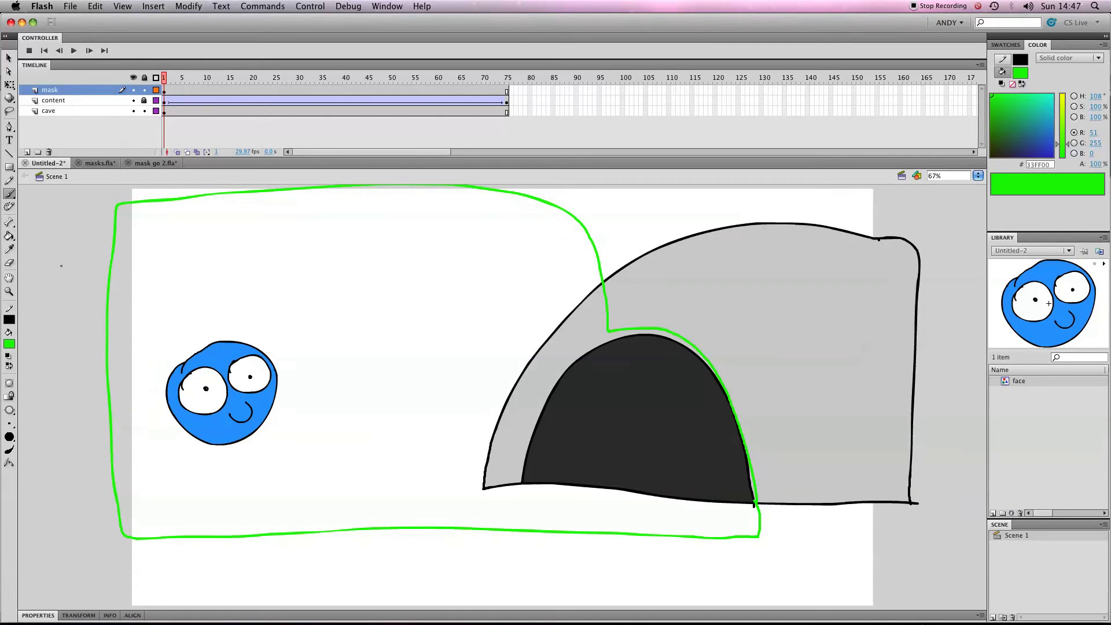
pyautogui.click(10, 236)
pyautogui.click(231, 223)
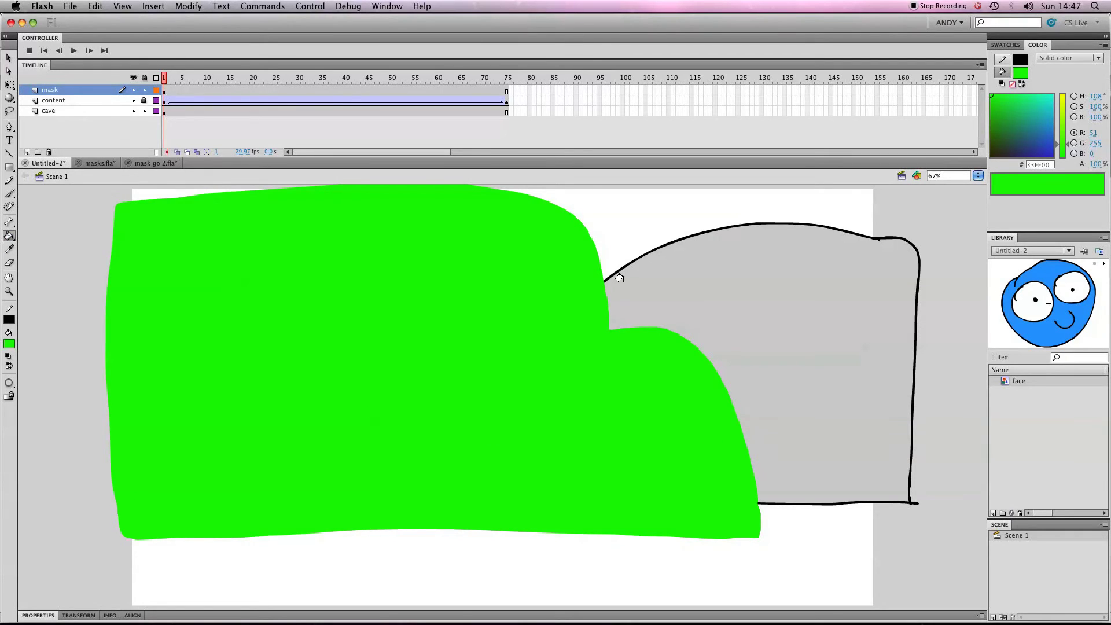
pyautogui.click(171, 79)
pyautogui.click(164, 79)
# In Layer Properties, set the mask layer's type to Mask, keeping its name mask
pyautogui.doubleClick(44, 91)
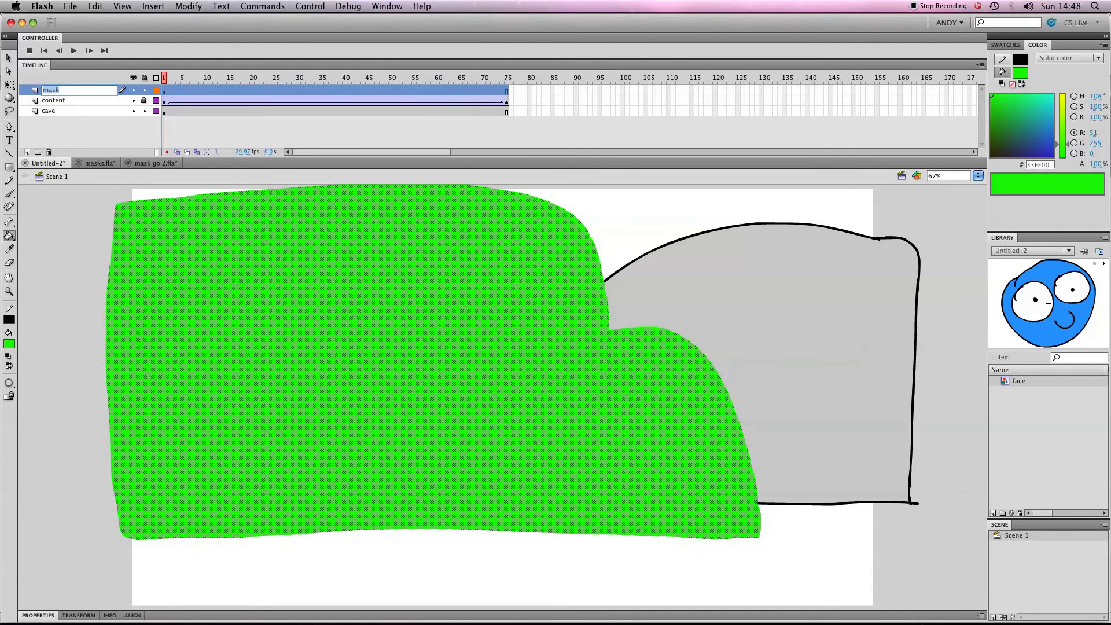
pyautogui.doubleClick(36, 91)
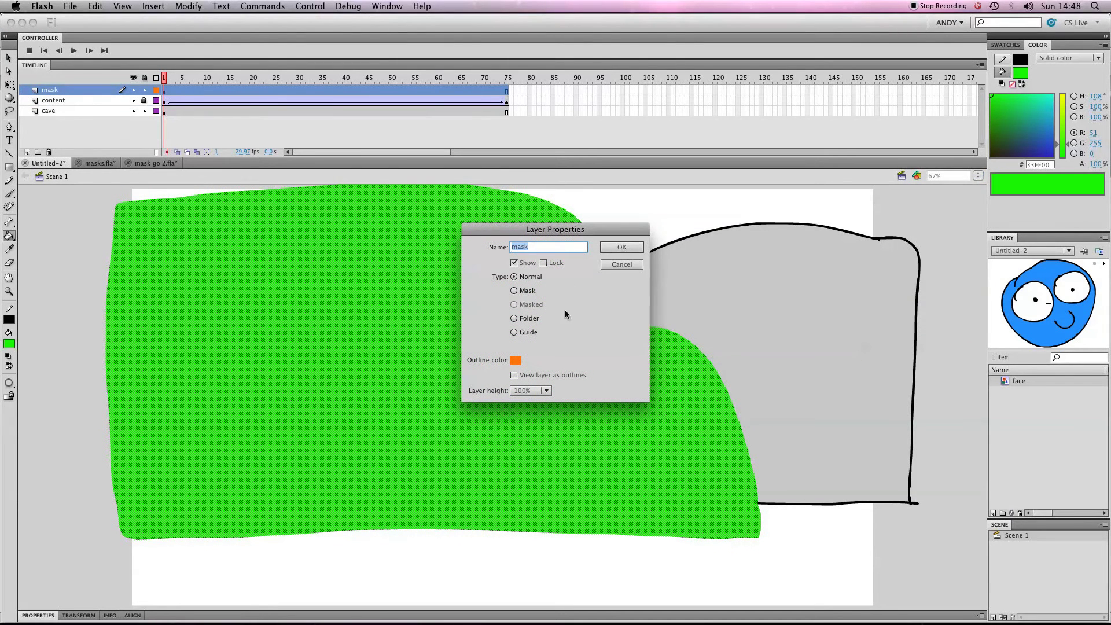
pyautogui.click(617, 263)
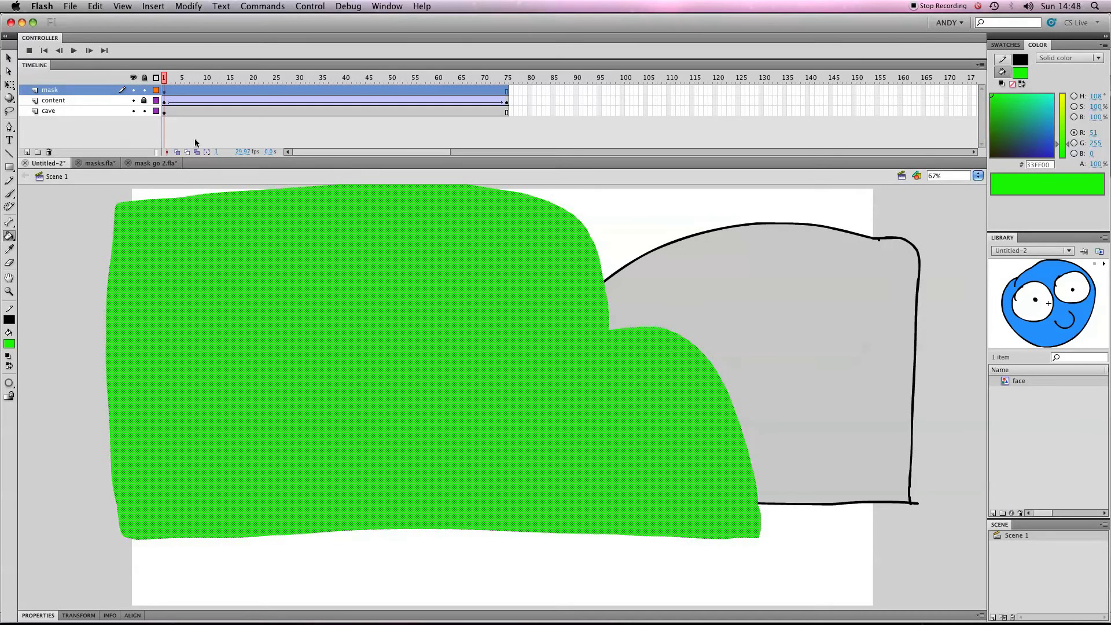
pyautogui.doubleClick(50, 90)
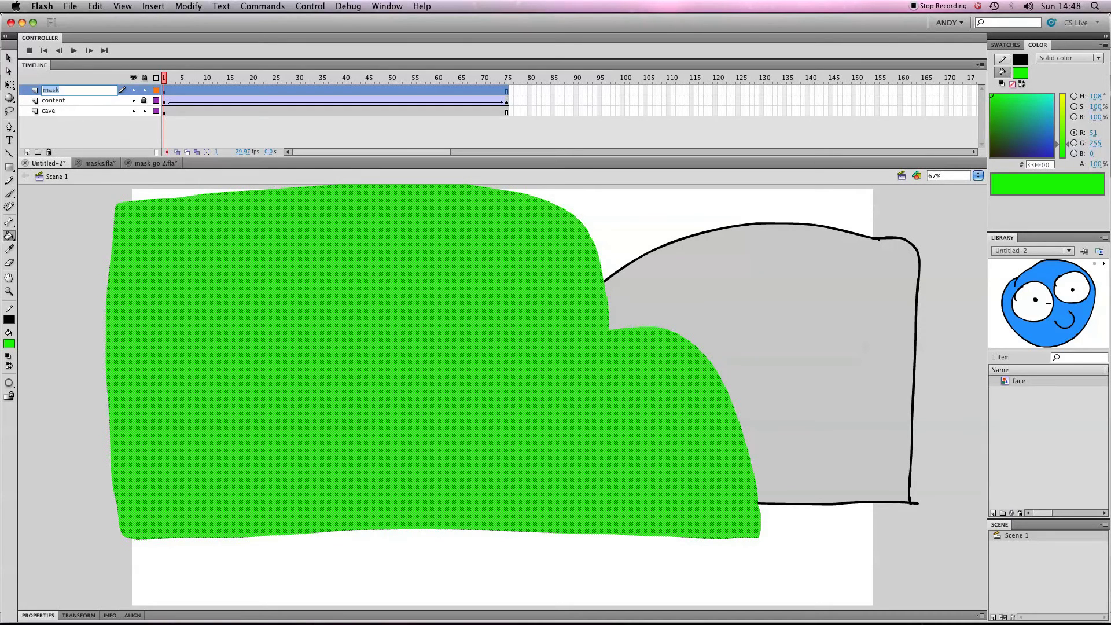
pyautogui.click(35, 92)
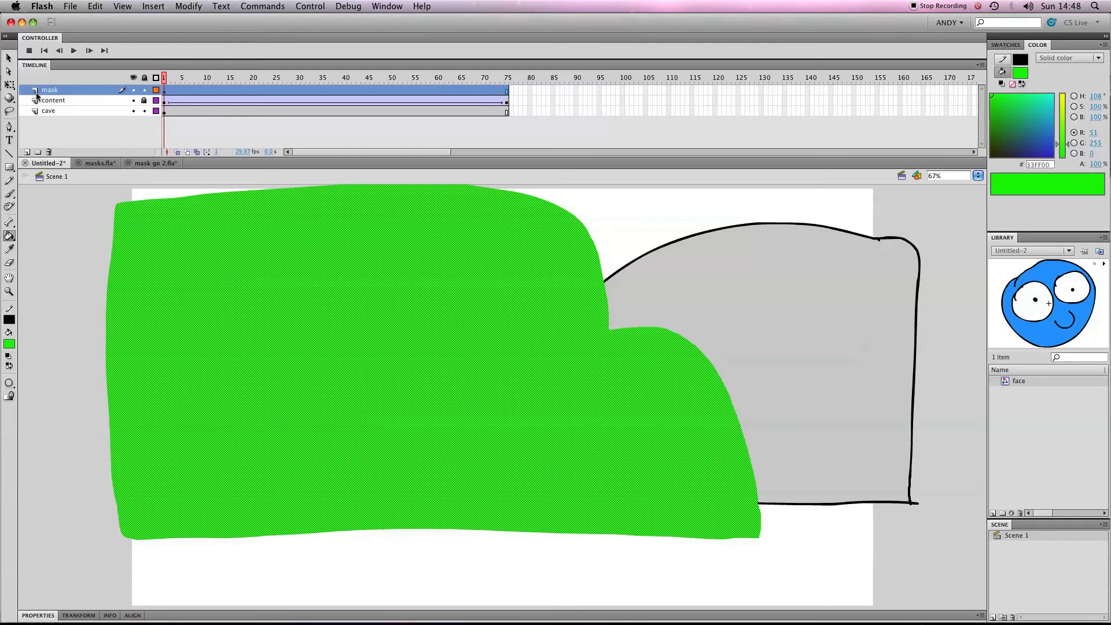
pyautogui.doubleClick(35, 90)
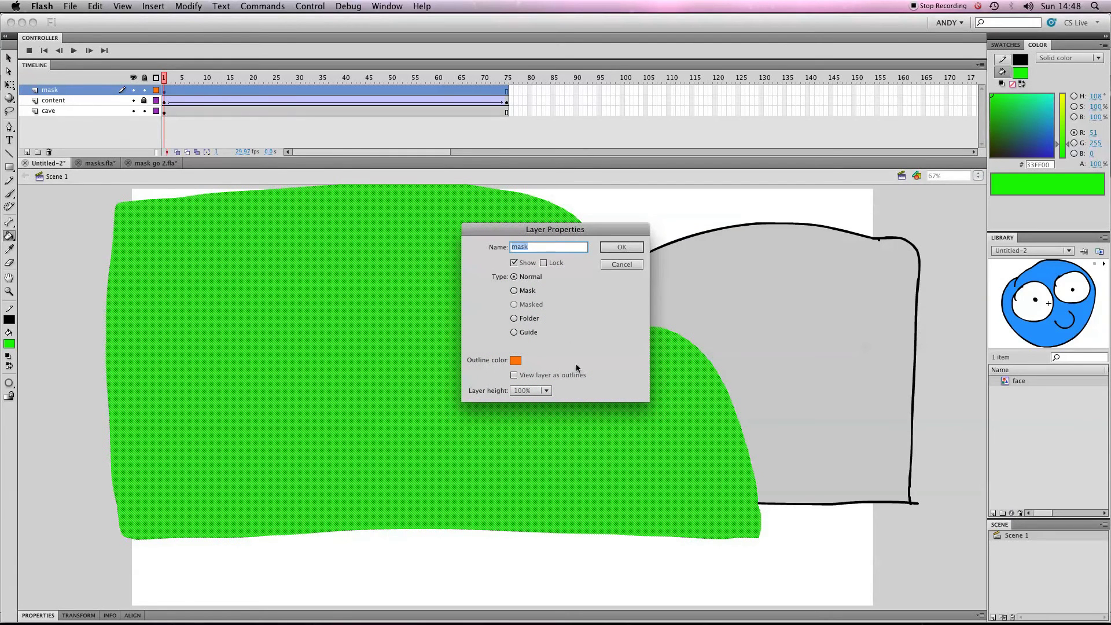
pyautogui.click(515, 291)
pyautogui.click(620, 247)
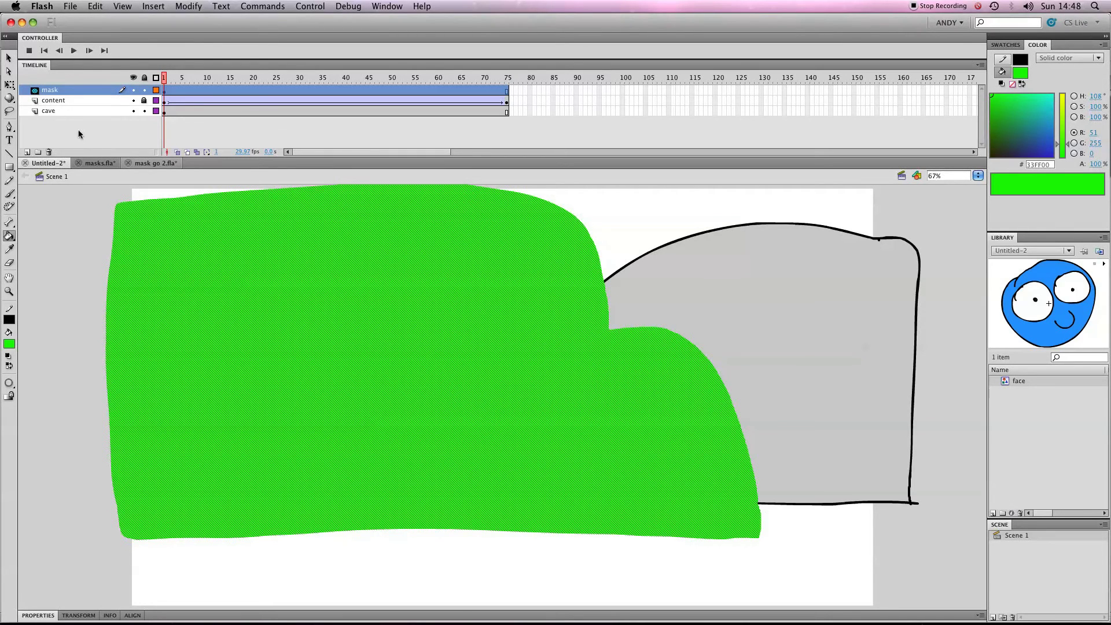
# Nest the content layer under the mask layer, lock the mask, and rewind to frame 1
pyautogui.click(44, 101)
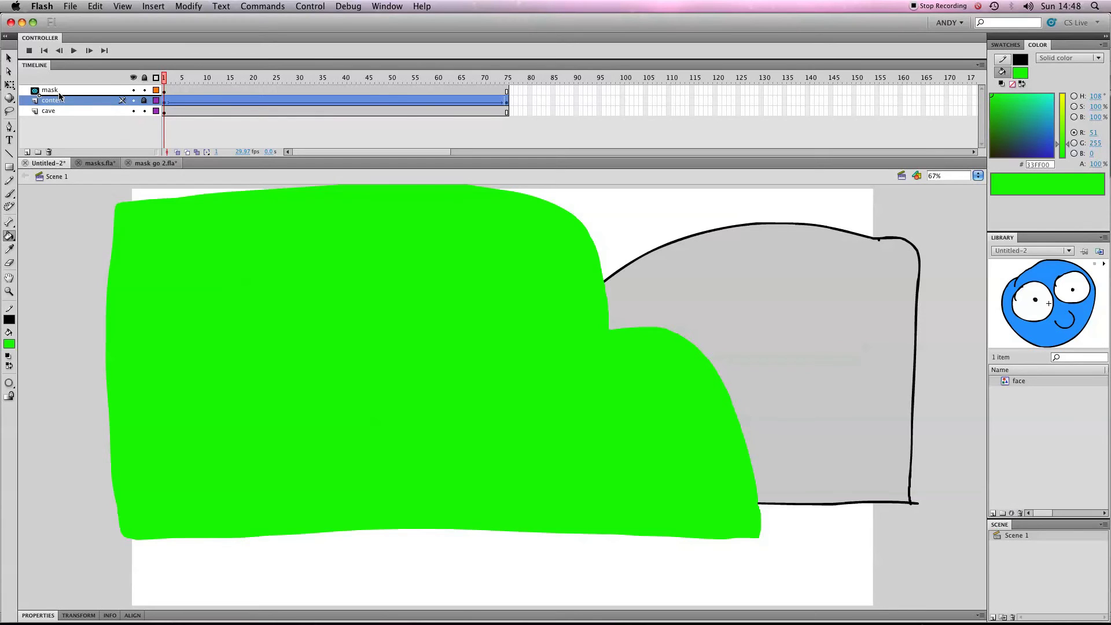
pyautogui.moveTo(60, 96); pyautogui.dragTo(58, 99)
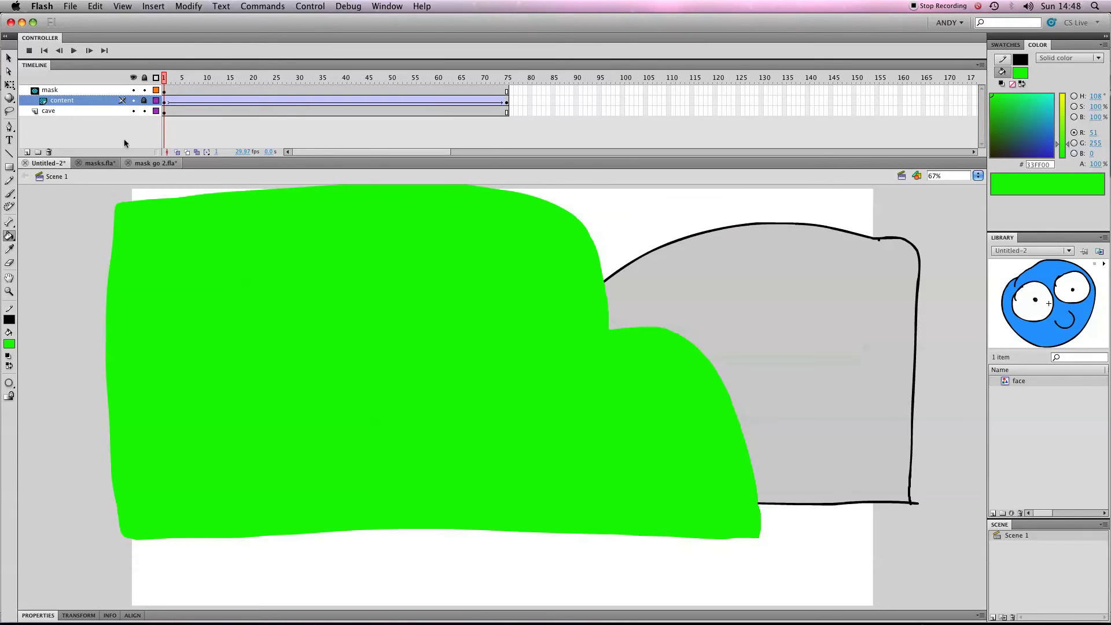
pyautogui.press('Return')
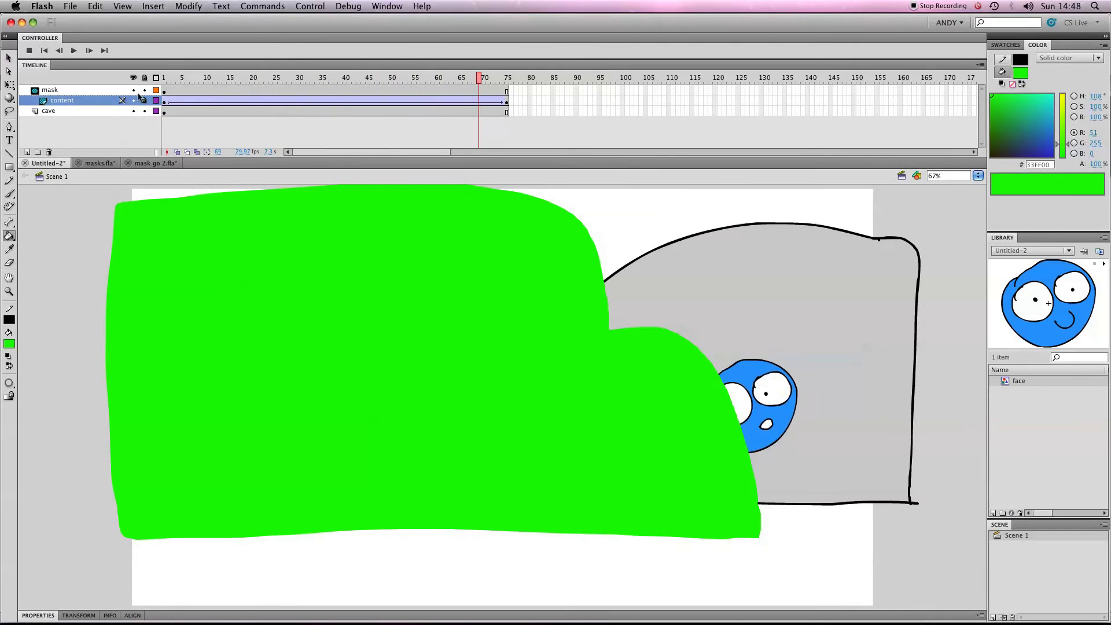
pyautogui.click(145, 90)
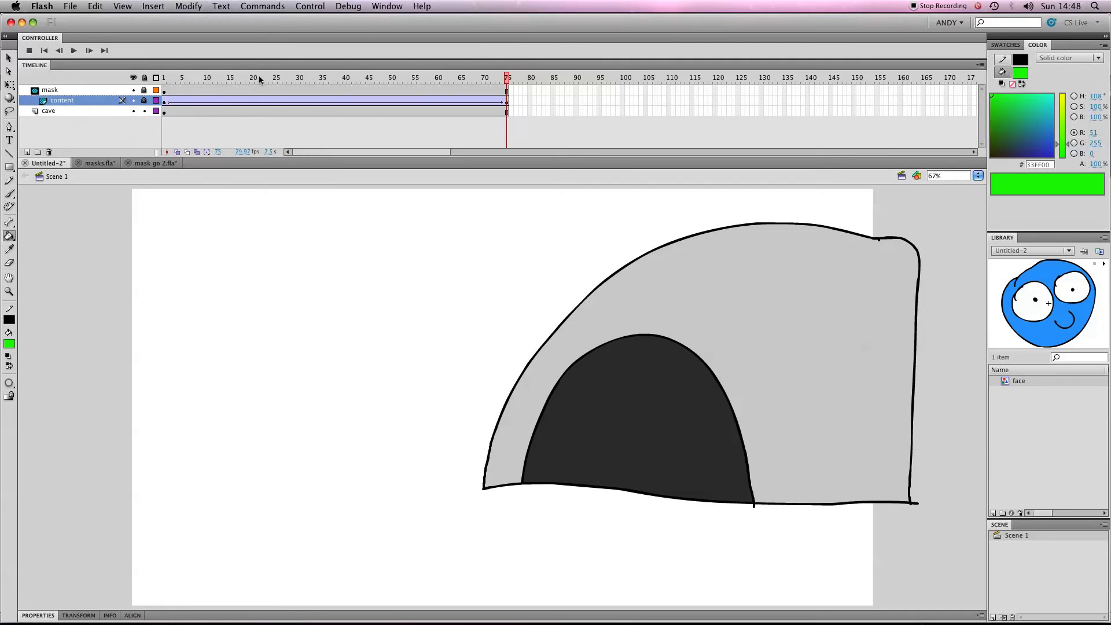
pyautogui.moveTo(259, 78); pyautogui.dragTo(160, 89)
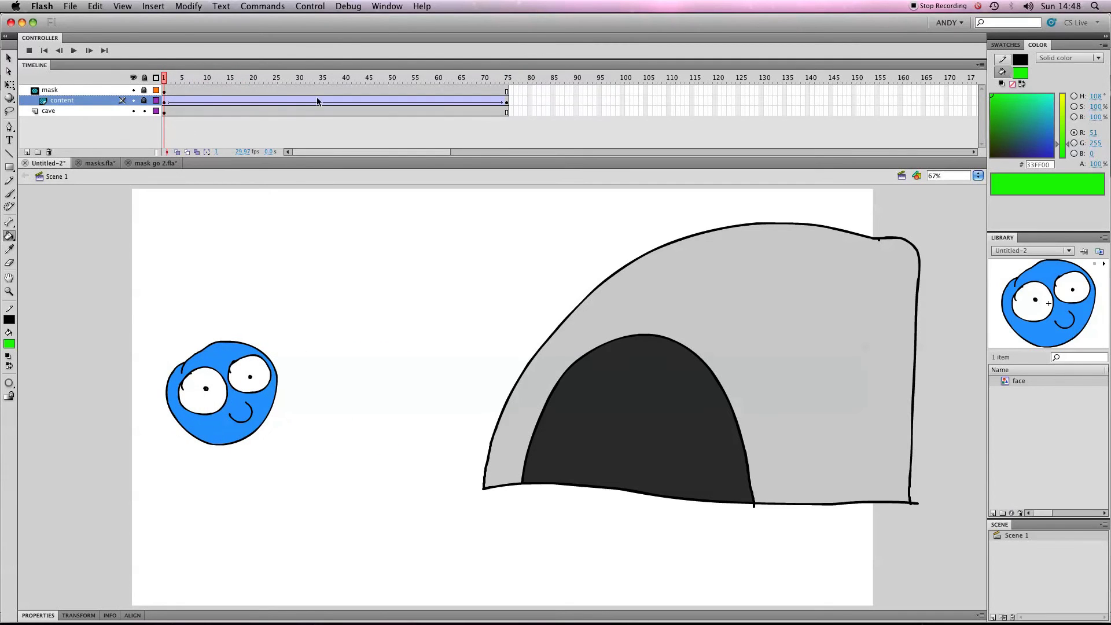
# Replay the masked animation and check frame 60, then lock the cave layer and unlock the mask layer
pyautogui.press('Return')
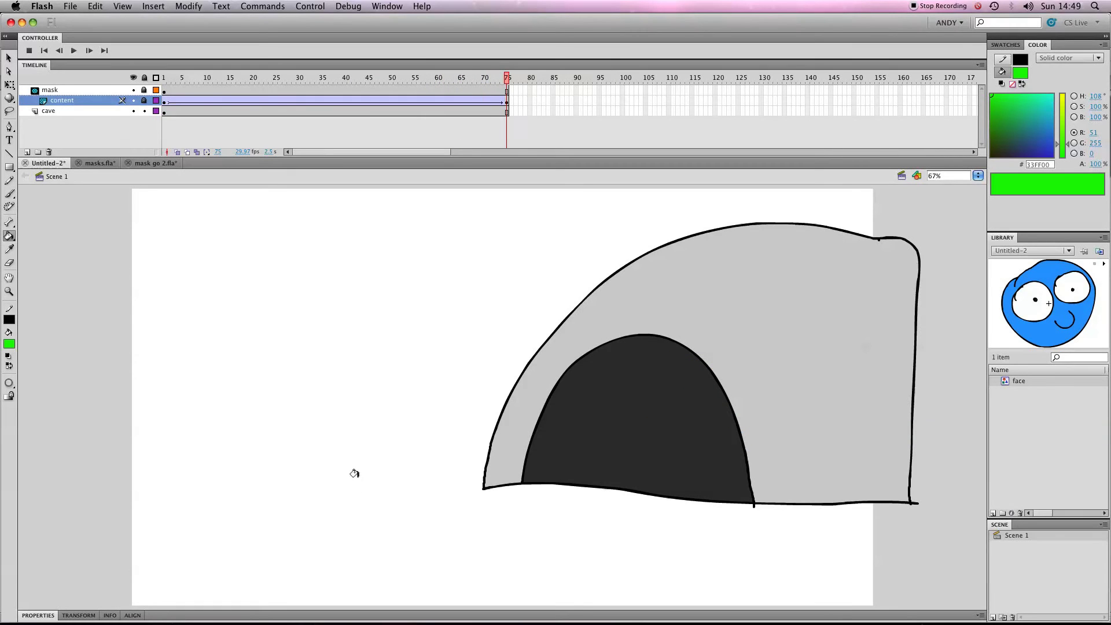
pyautogui.press('Return')
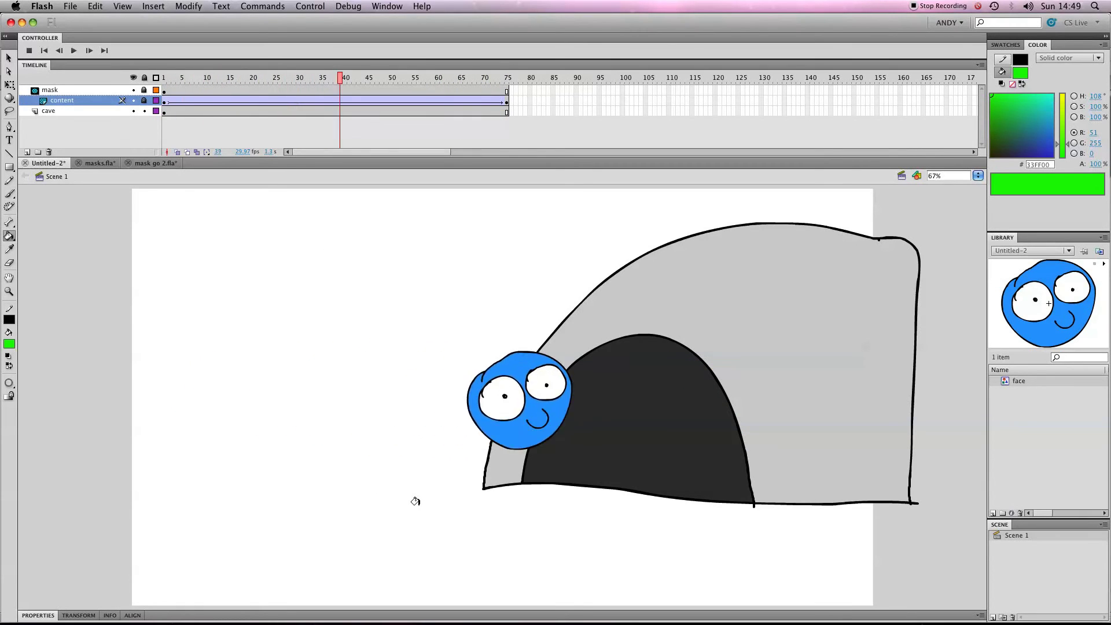
pyautogui.click(460, 78)
pyautogui.moveTo(460, 79); pyautogui.dragTo(436, 80)
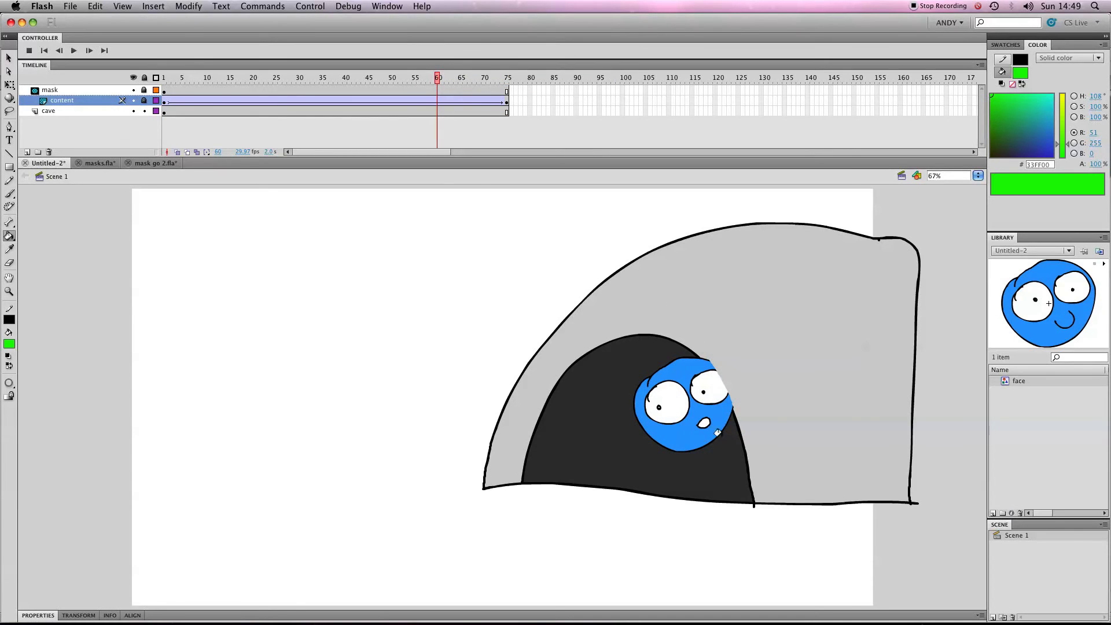
pyautogui.click(145, 112)
pyautogui.click(144, 90)
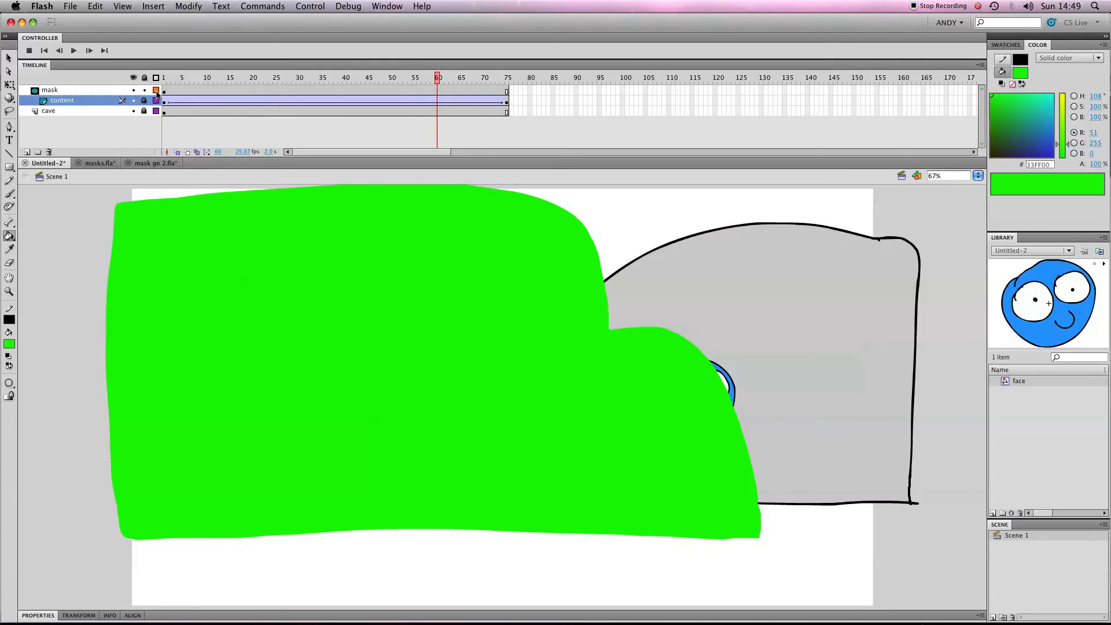
# Show the mask layer as an outline and lasso-select the mask area along the cave mouth edge
pyautogui.click(156, 91)
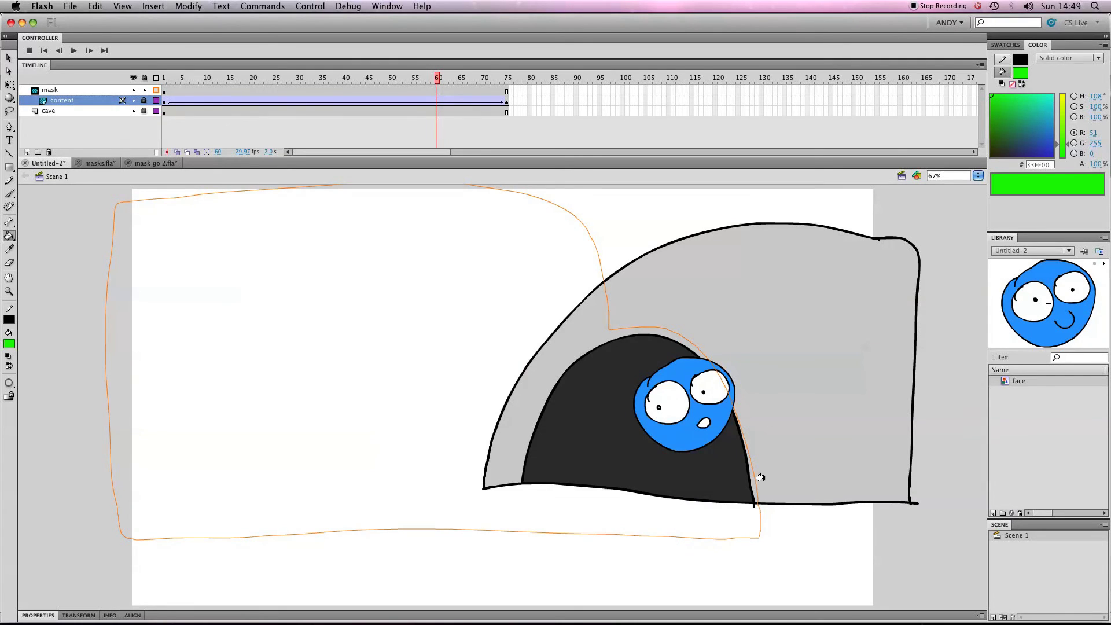
pyautogui.click(10, 111)
pyautogui.moveTo(620, 335)
pyautogui.mouseDown()
pyautogui.moveTo(682, 340)
pyautogui.moveTo(715, 371)
pyautogui.moveTo(755, 515)
pyautogui.moveTo(787, 490)
pyautogui.moveTo(723, 304)
pyautogui.moveTo(717, 371)
pyautogui.moveTo(763, 504)
pyautogui.moveTo(783, 430)
pyautogui.moveTo(737, 257)
pyautogui.mouseUp()
pyautogui.click(753, 459)
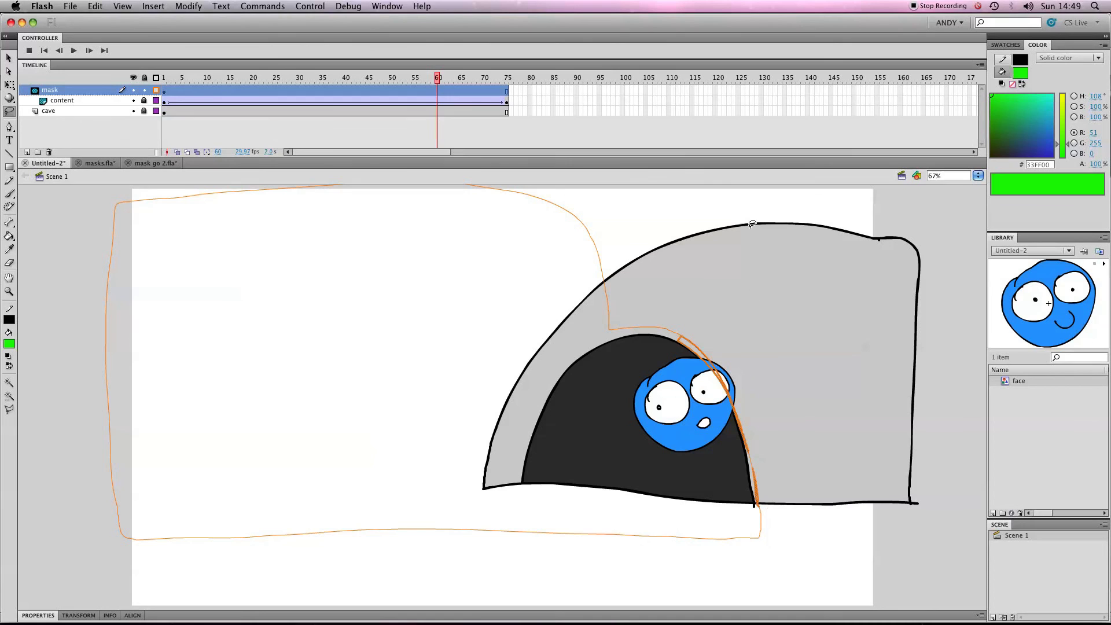
pyautogui.click(751, 223)
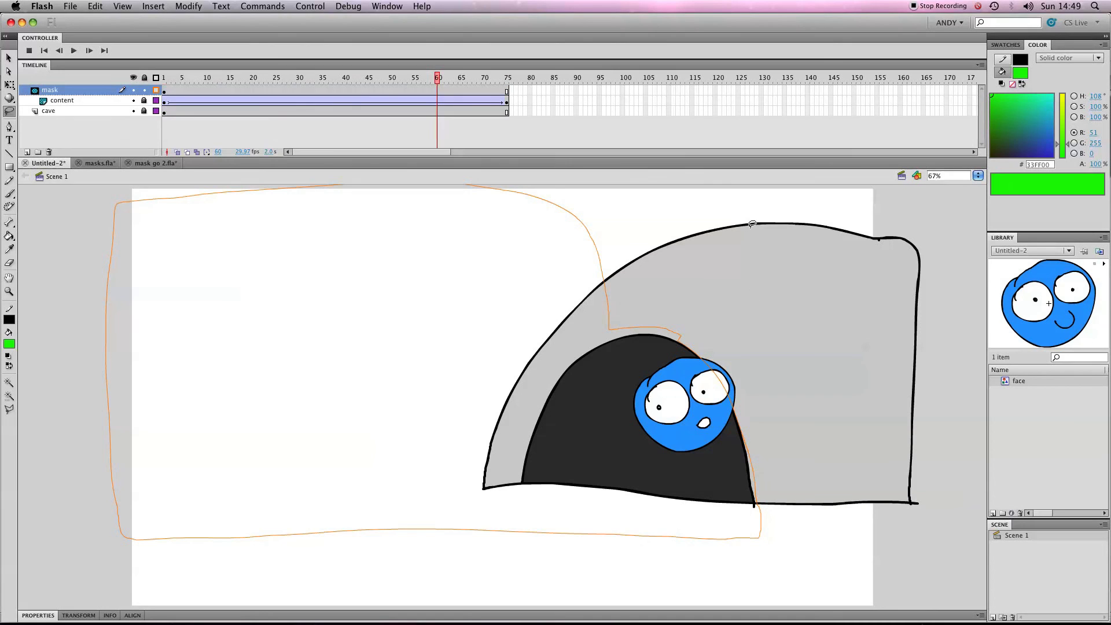
# Erase the mask over the arch's top, along its right edge, and the lower-right bulge
pyautogui.click(9, 262)
pyautogui.moveTo(613, 329)
pyautogui.mouseDown()
pyautogui.moveTo(661, 330)
pyautogui.moveTo(707, 358)
pyautogui.mouseUp()
pyautogui.moveTo(759, 512); pyautogui.dragTo(739, 417)
pyautogui.moveTo(759, 521); pyautogui.dragTo(761, 513)
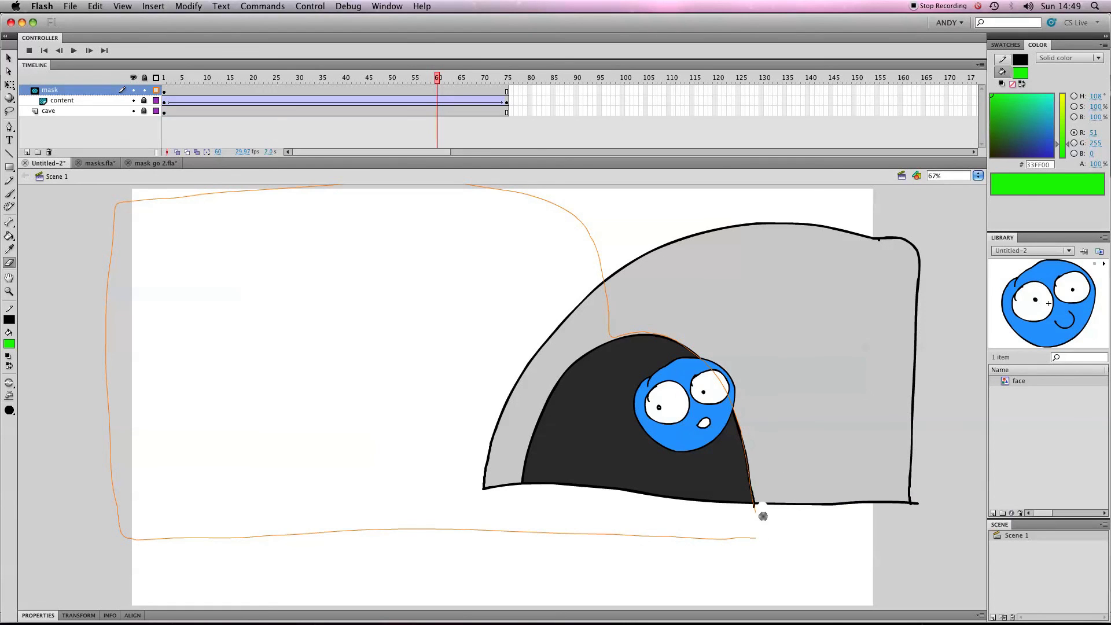
# Lock the mask layer, rewind to frame 1, and play the face tweening into the cave
pyautogui.click(145, 90)
pyautogui.moveTo(437, 77); pyautogui.dragTo(163, 78)
pyautogui.press('Return')
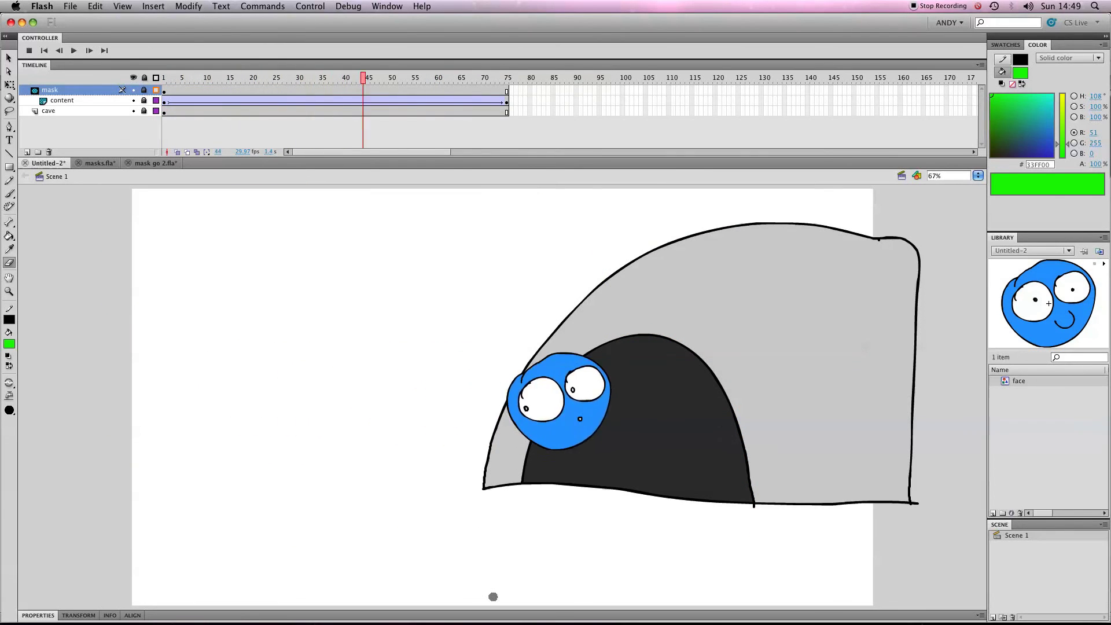